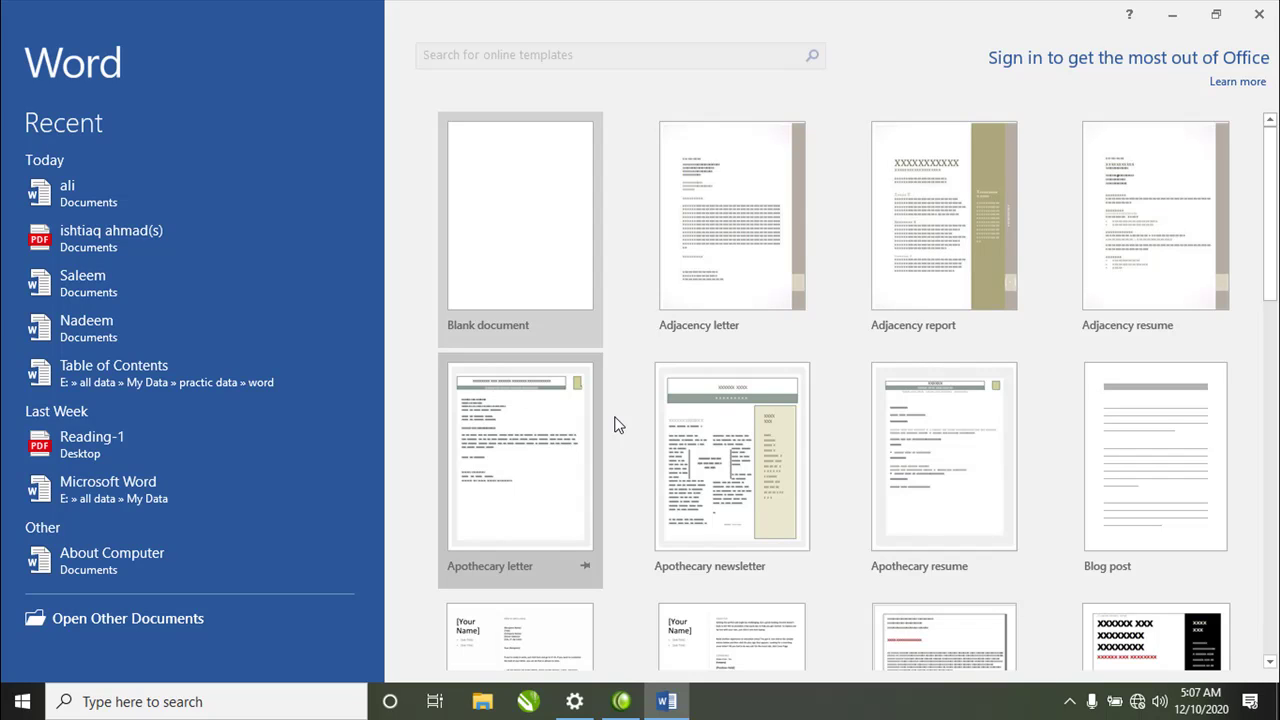
Create a blank document and fill it with two paragraphs of sample text using =rand(2)
{"action": "left_click", "coordinate": [466, 219]}
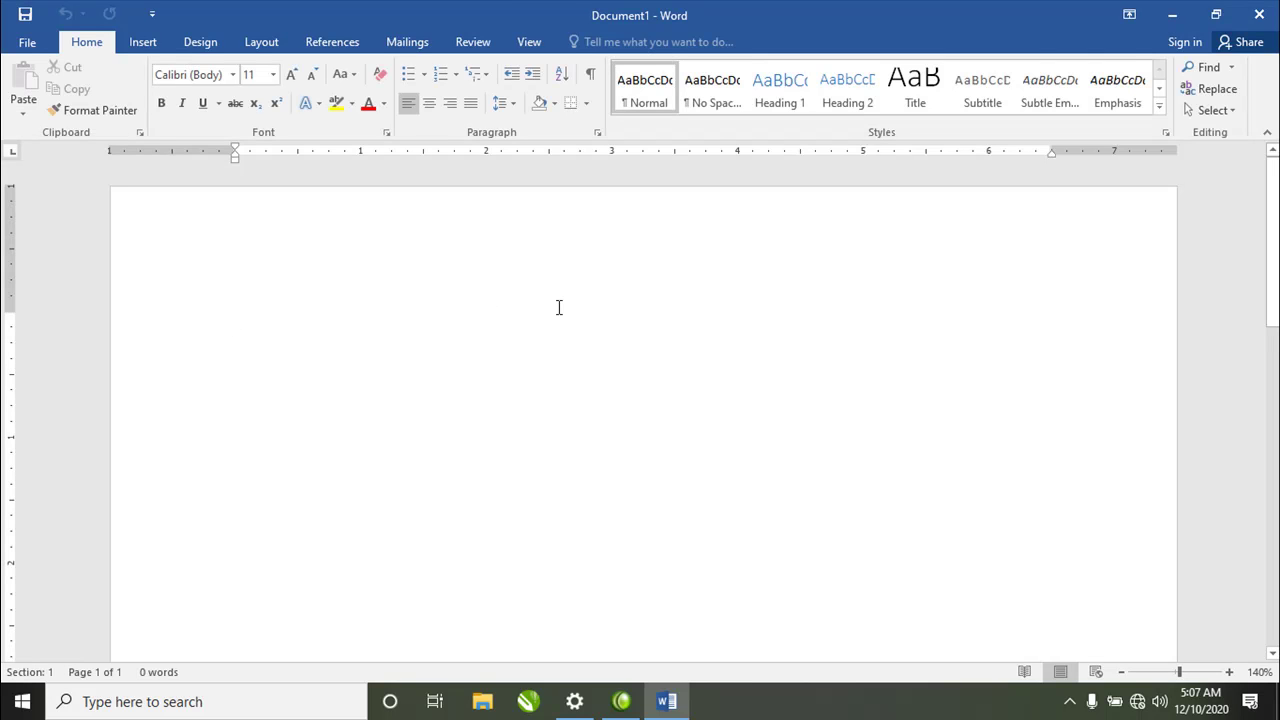
{"action": "type", "text": "=rand(2)"}
{"action": "key", "text": "Return"}
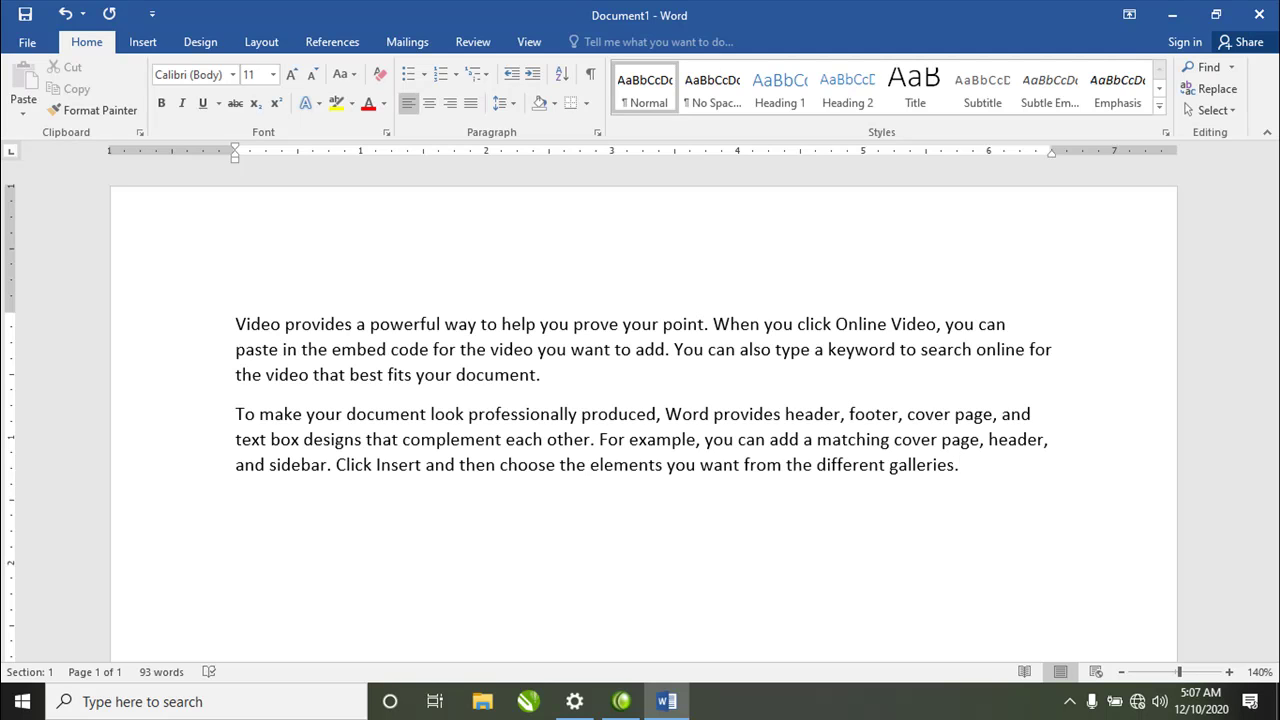
Increase the font size of the first paragraph to 14
{"action": "triple_click", "coordinate": [491, 345]}
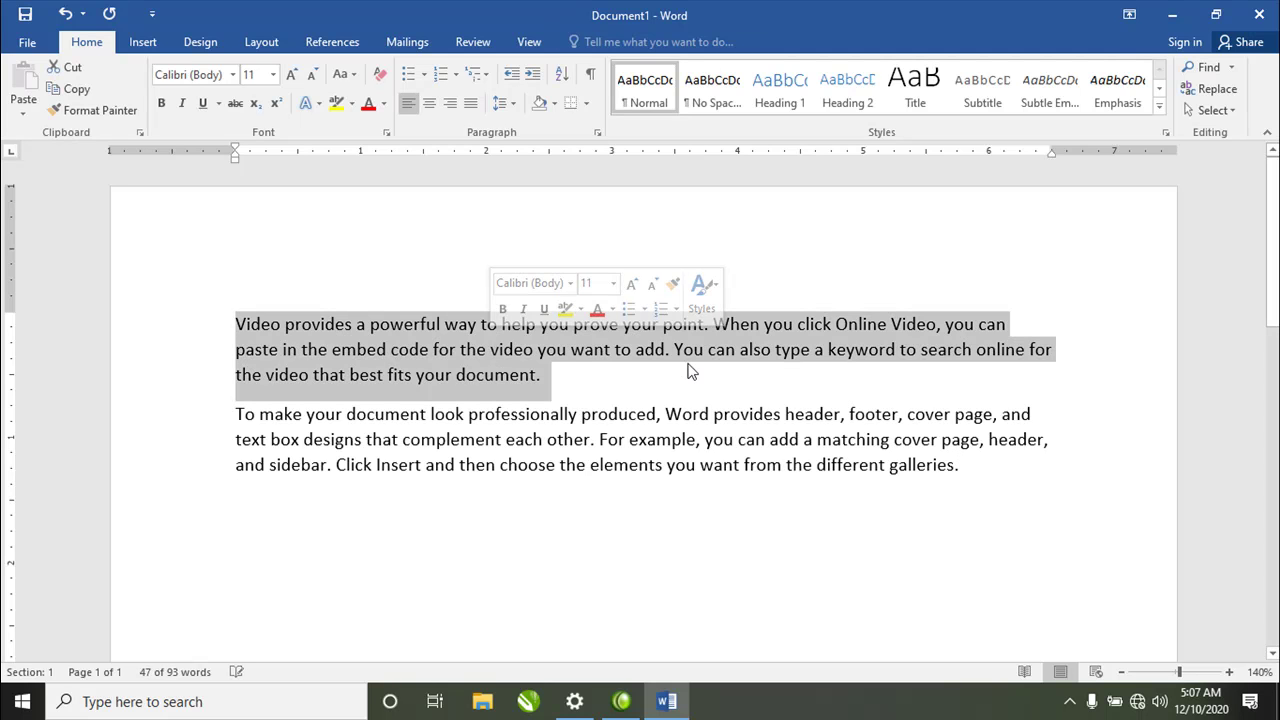
{"action": "left_click", "coordinate": [291, 74]}
{"action": "left_click", "coordinate": [291, 74]}
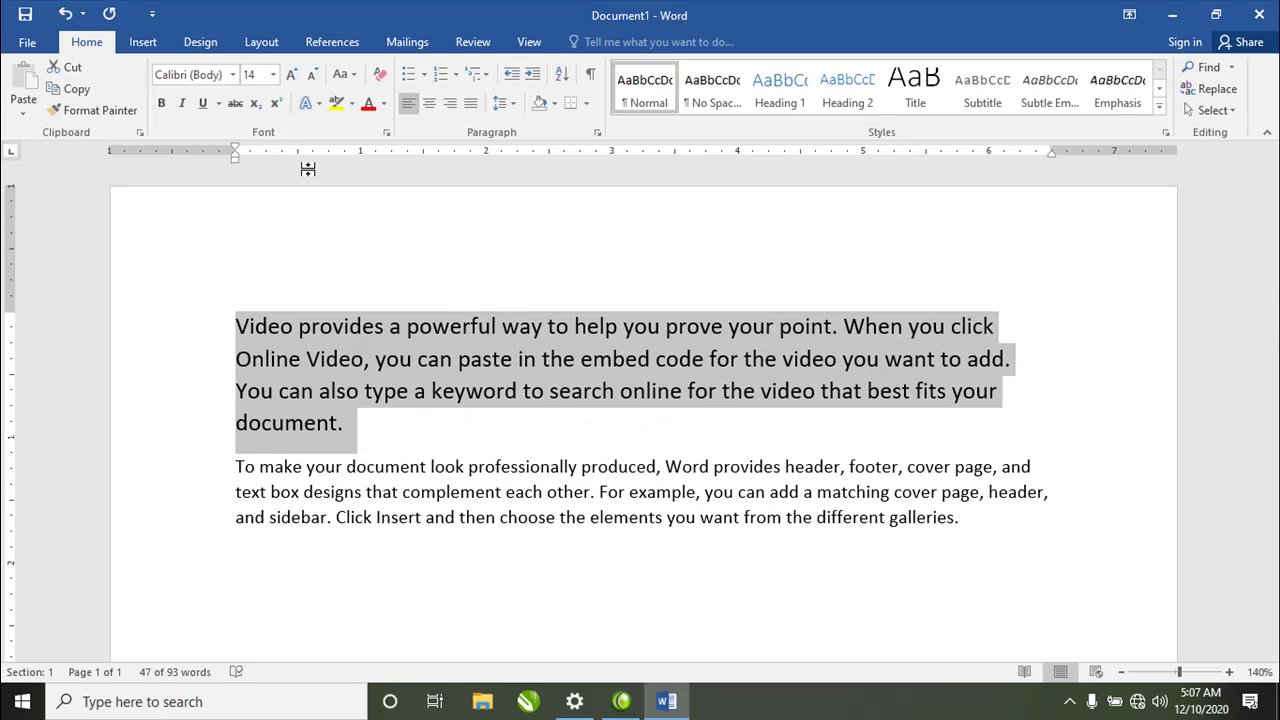
Apply the Double strikethrough effect to the whole first paragraph
{"action": "left_click", "coordinate": [388, 134]}
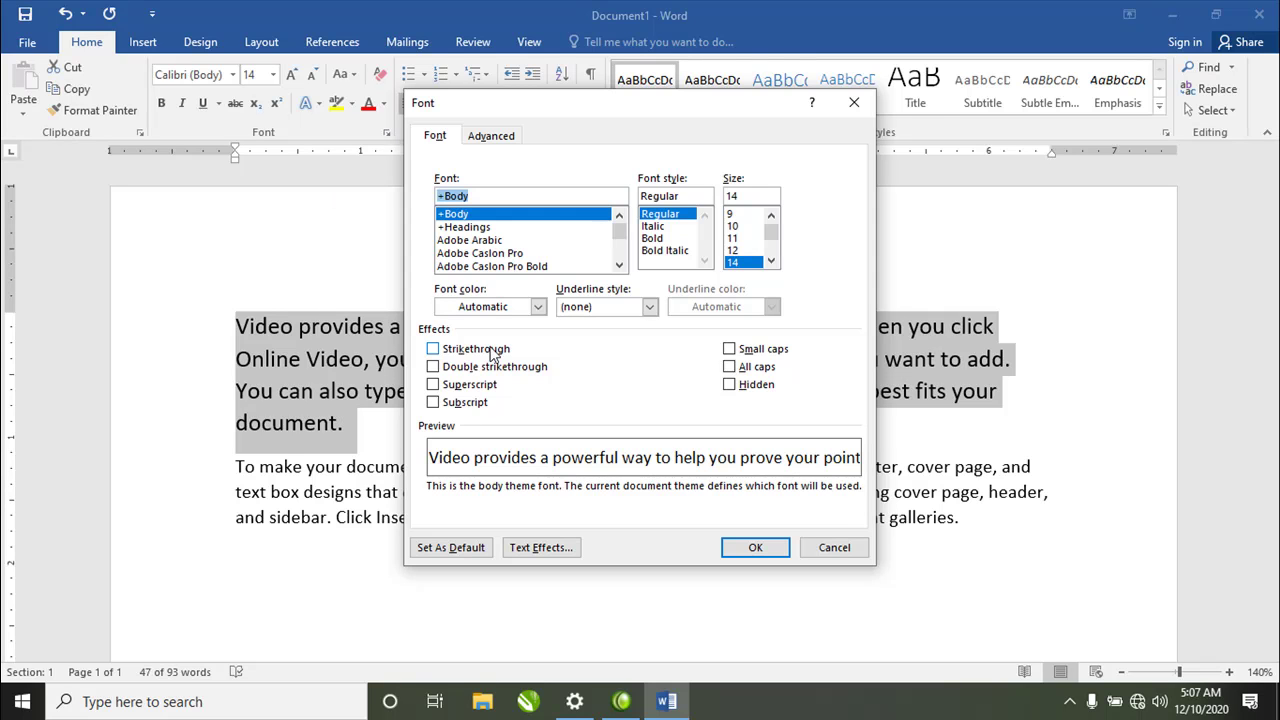
{"action": "left_click_drag", "start_coordinate": [524, 104], "coordinate": [634, 160]}
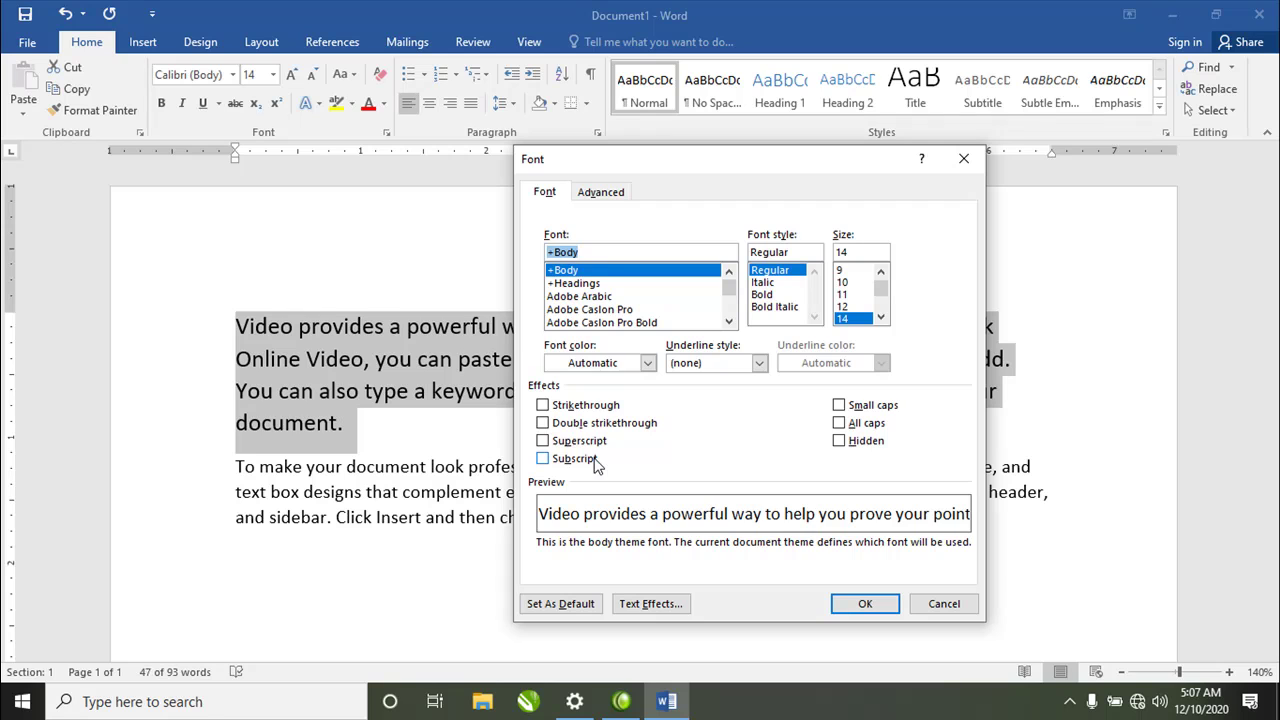
{"action": "left_click", "coordinate": [590, 423]}
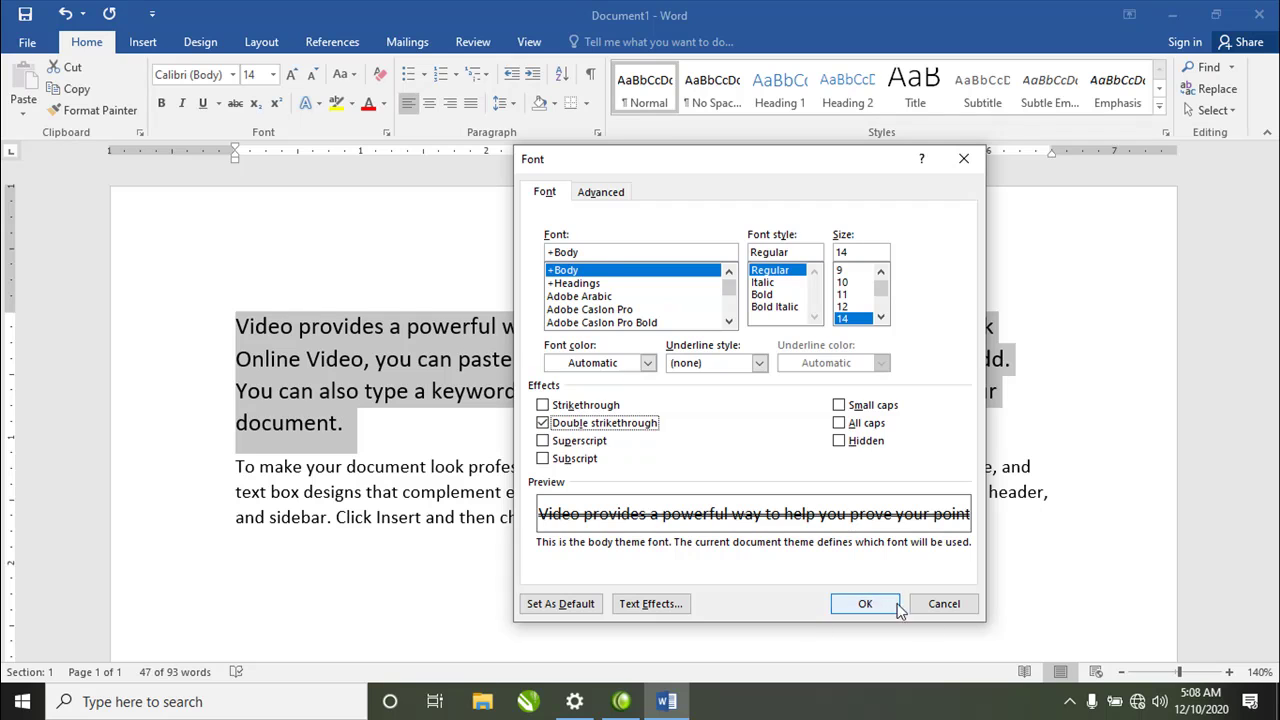
{"action": "left_click", "coordinate": [866, 604]}
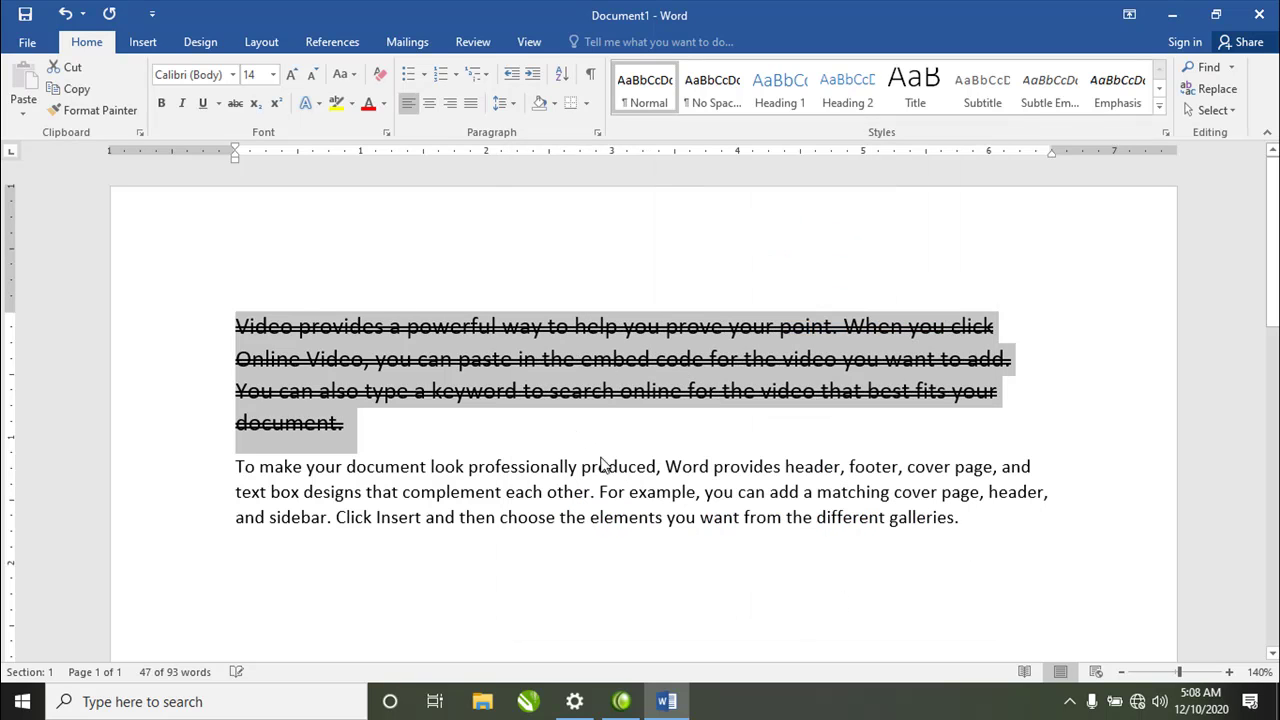
Apply single strikethrough to only the first line of the first paragraph and check that line's font effects
{"action": "left_click", "coordinate": [543, 391]}
{"action": "left_click", "coordinate": [194, 331]}
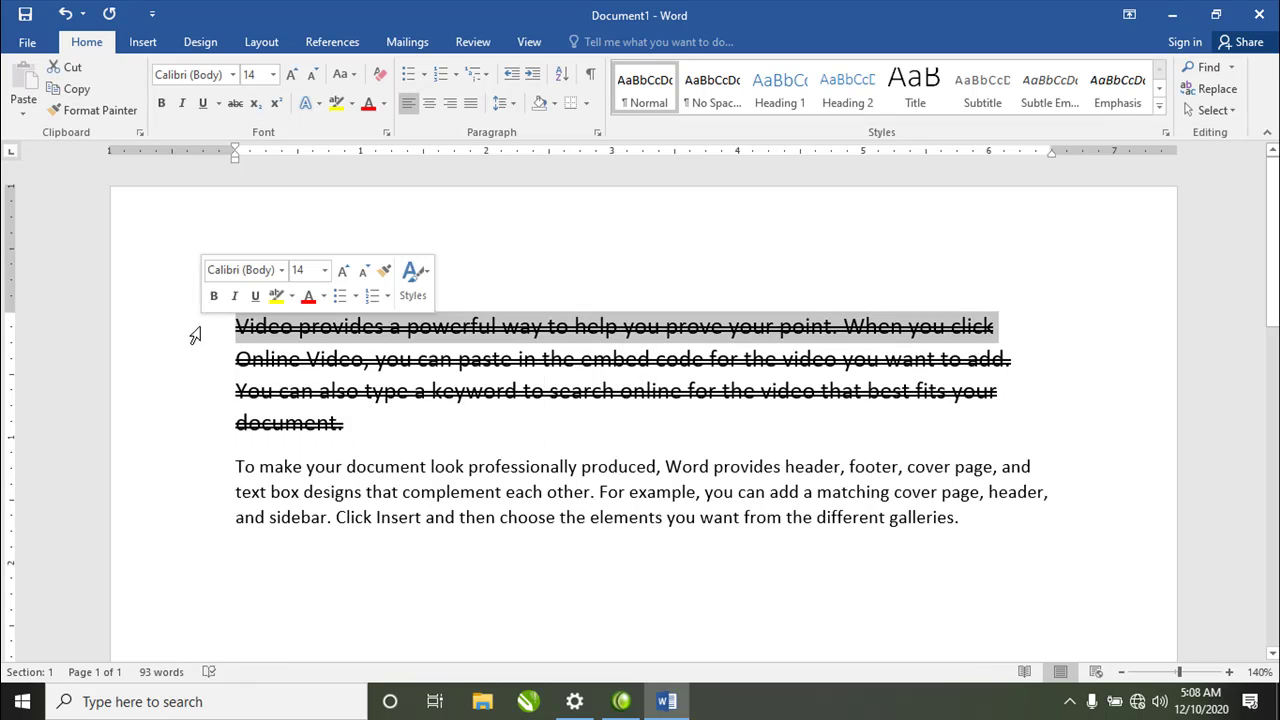
{"action": "left_click", "coordinate": [235, 103]}
{"action": "left_click", "coordinate": [318, 328]}
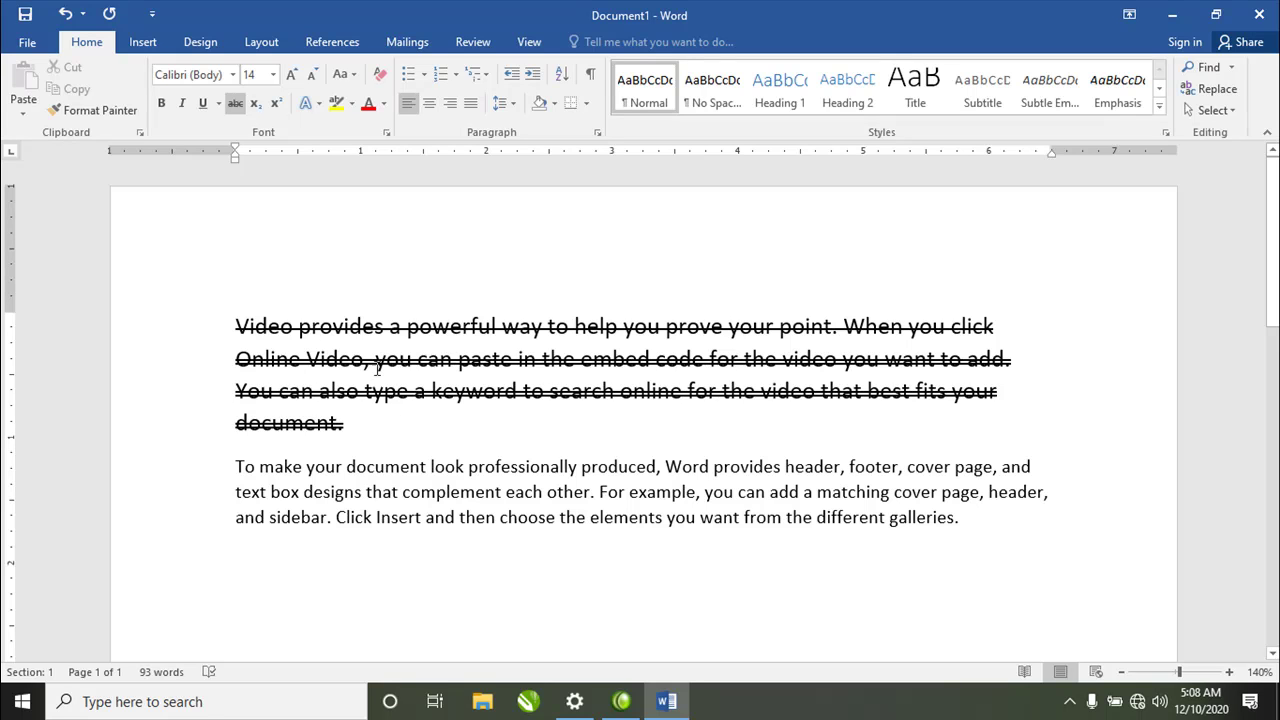
{"action": "left_click", "coordinate": [387, 134]}
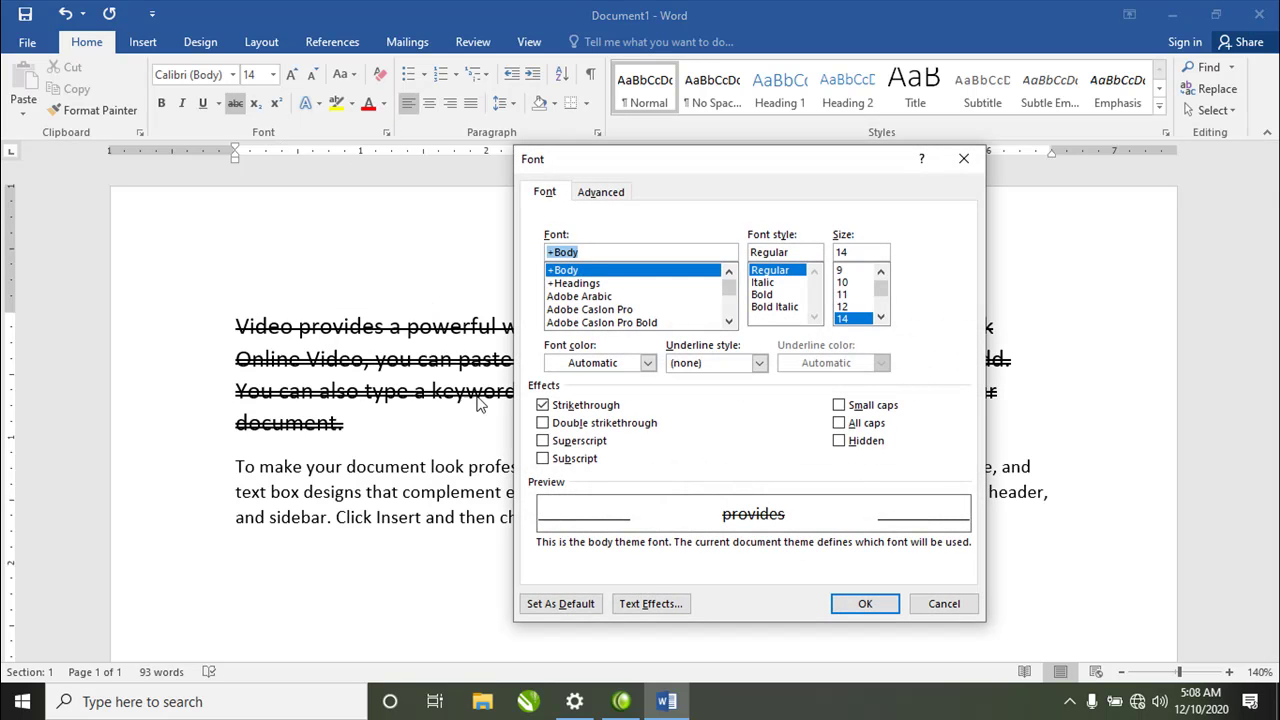
{"action": "left_click", "coordinate": [935, 604]}
Remove all strikethrough formatting from the first paragraph
{"action": "double_click", "coordinate": [182, 340]}
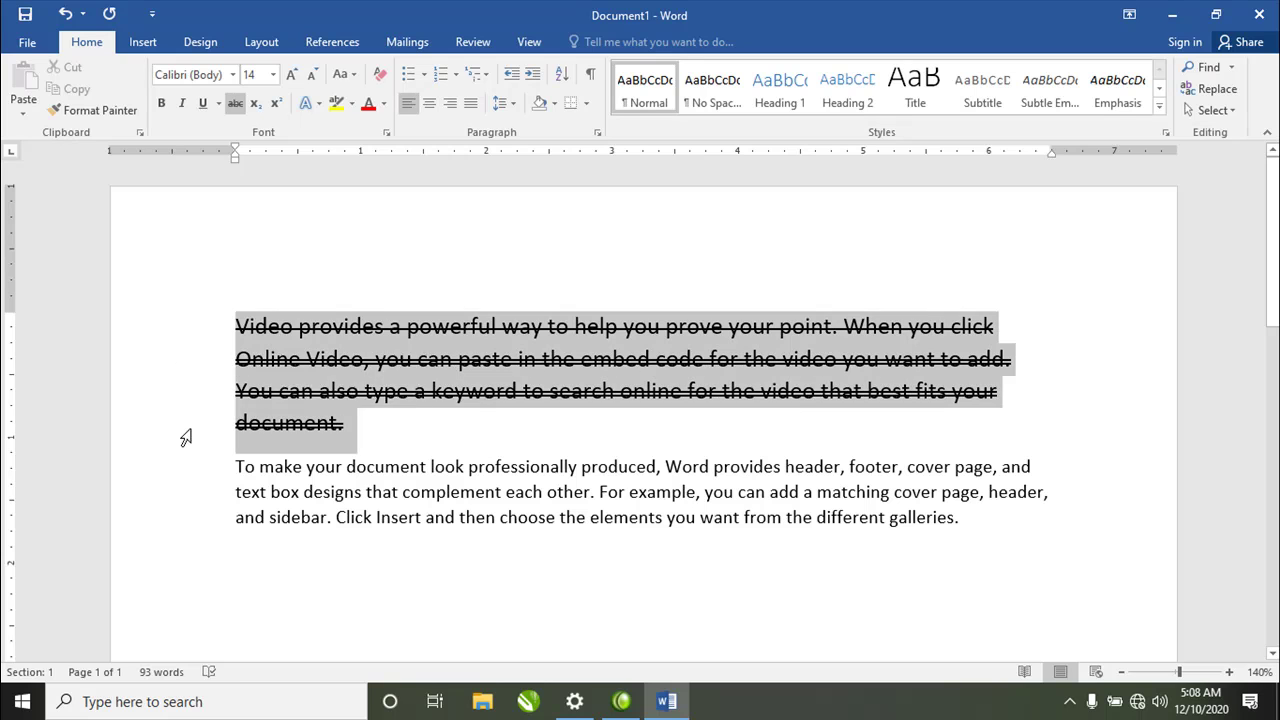
{"action": "left_click", "coordinate": [236, 105]}
{"action": "left_click", "coordinate": [236, 105]}
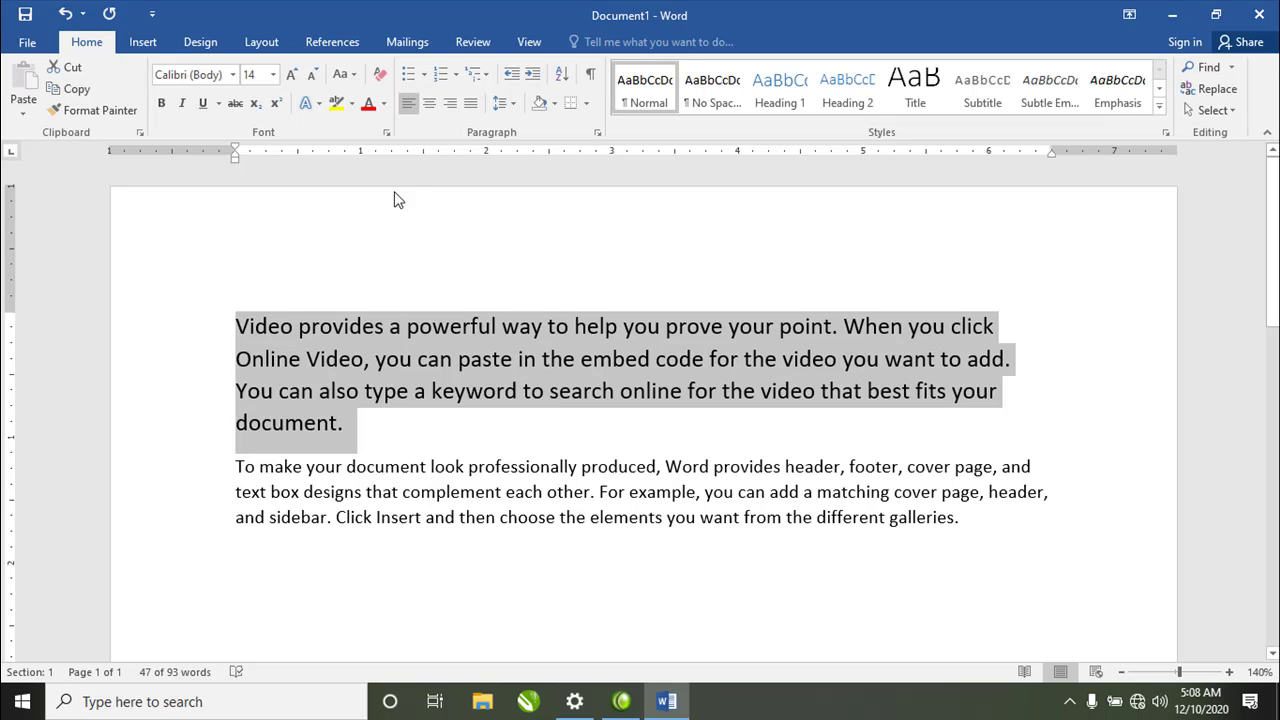
Turn on Double strikethrough for the first paragraph and clear the effect again
{"action": "left_click", "coordinate": [382, 136]}
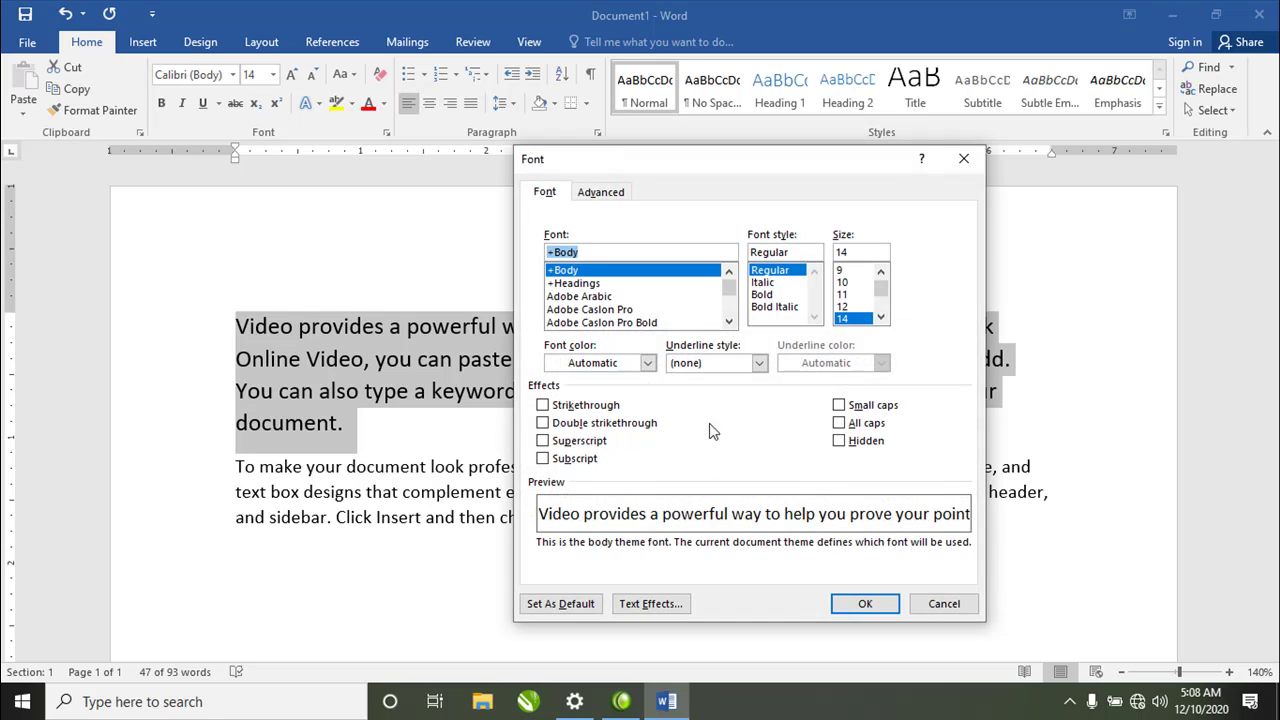
{"action": "left_click", "coordinate": [576, 426]}
{"action": "left_click", "coordinate": [865, 603]}
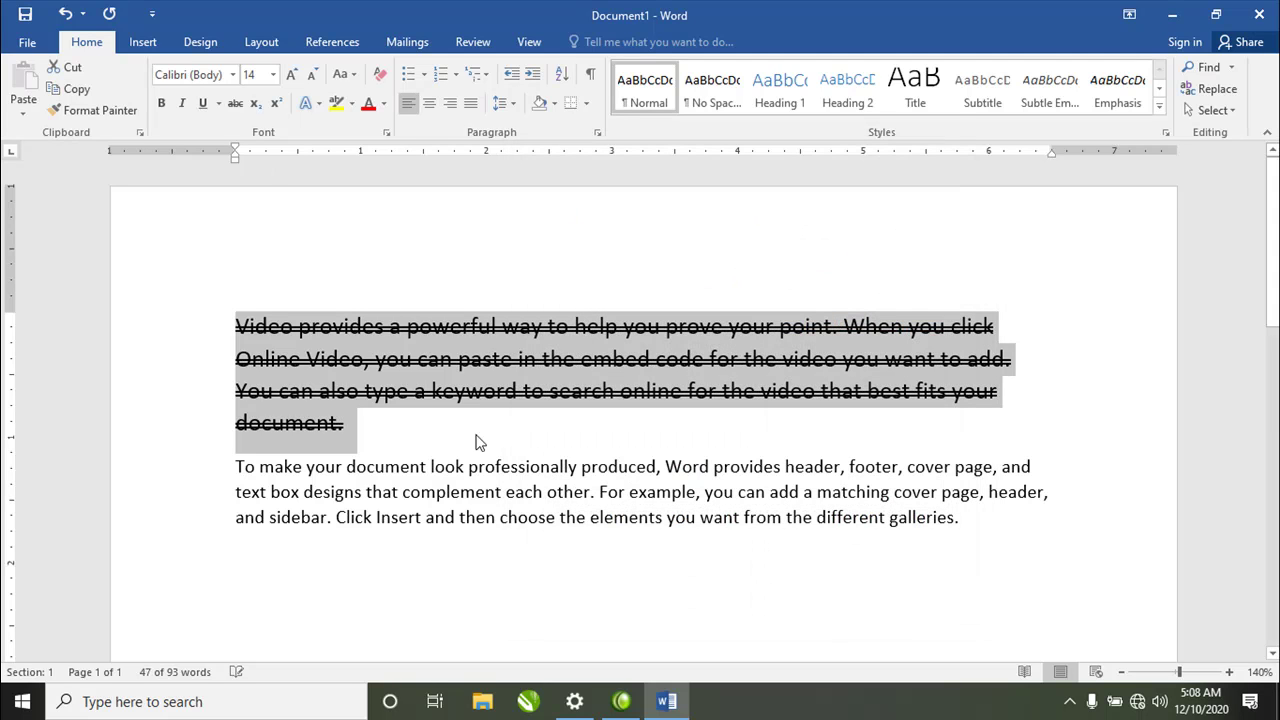
{"action": "left_click", "coordinate": [388, 132]}
{"action": "left_click", "coordinate": [608, 424]}
{"action": "left_click", "coordinate": [880, 609]}
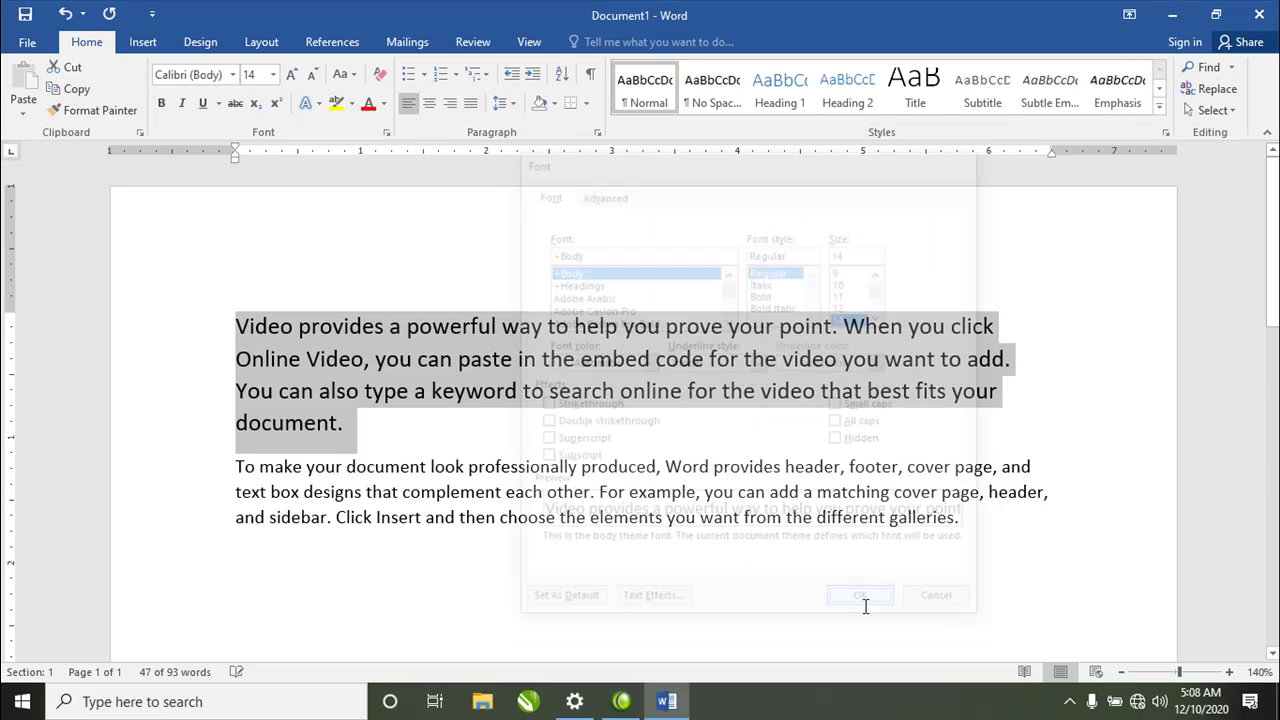
Apply the All caps font effect to the first paragraph
{"action": "left_click", "coordinate": [387, 132]}
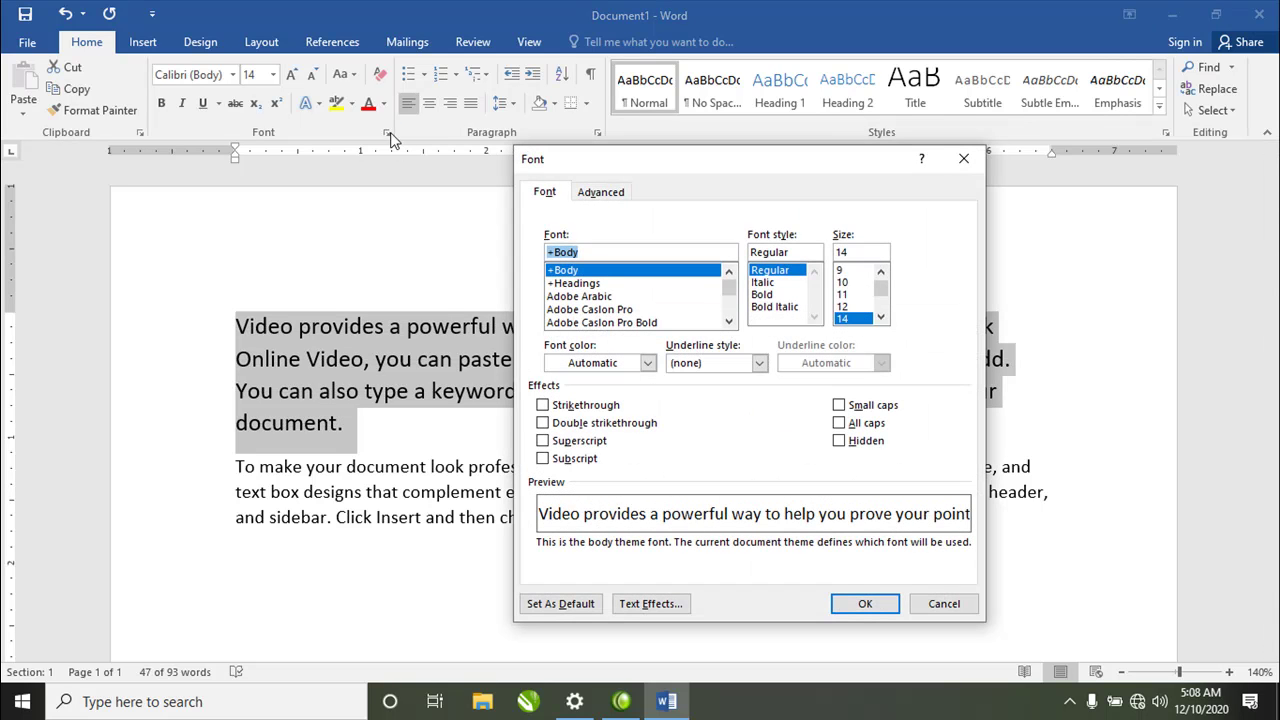
{"action": "left_click", "coordinate": [860, 425]}
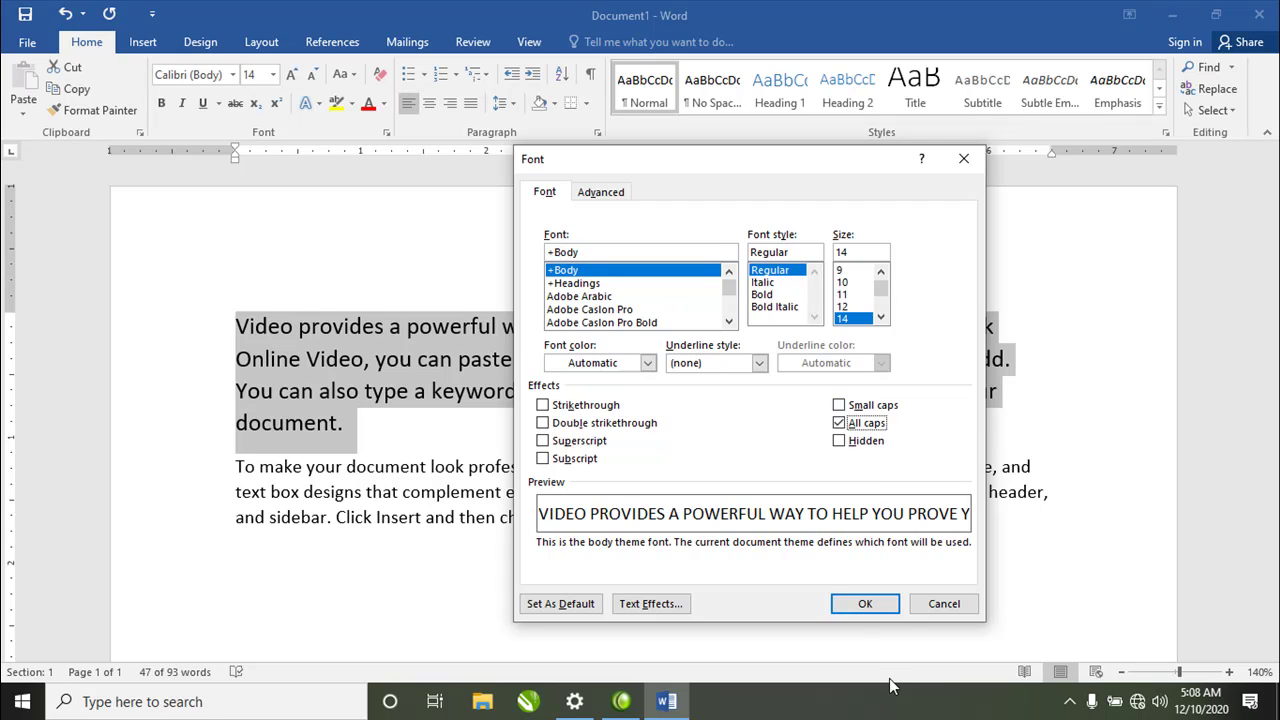
{"action": "left_click", "coordinate": [864, 603]}
{"action": "left_click", "coordinate": [595, 393]}
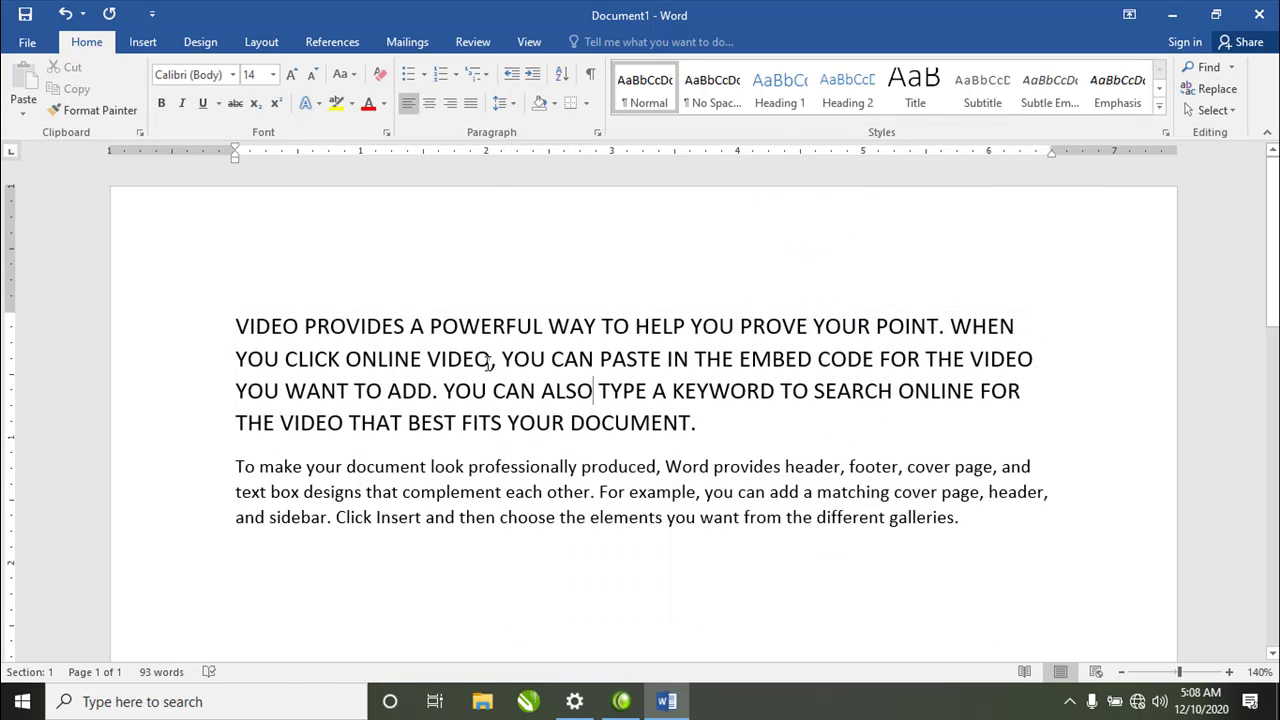
Look at the available letter case options and clear the All caps effect from the first paragraph
{"action": "left_click", "coordinate": [346, 74]}
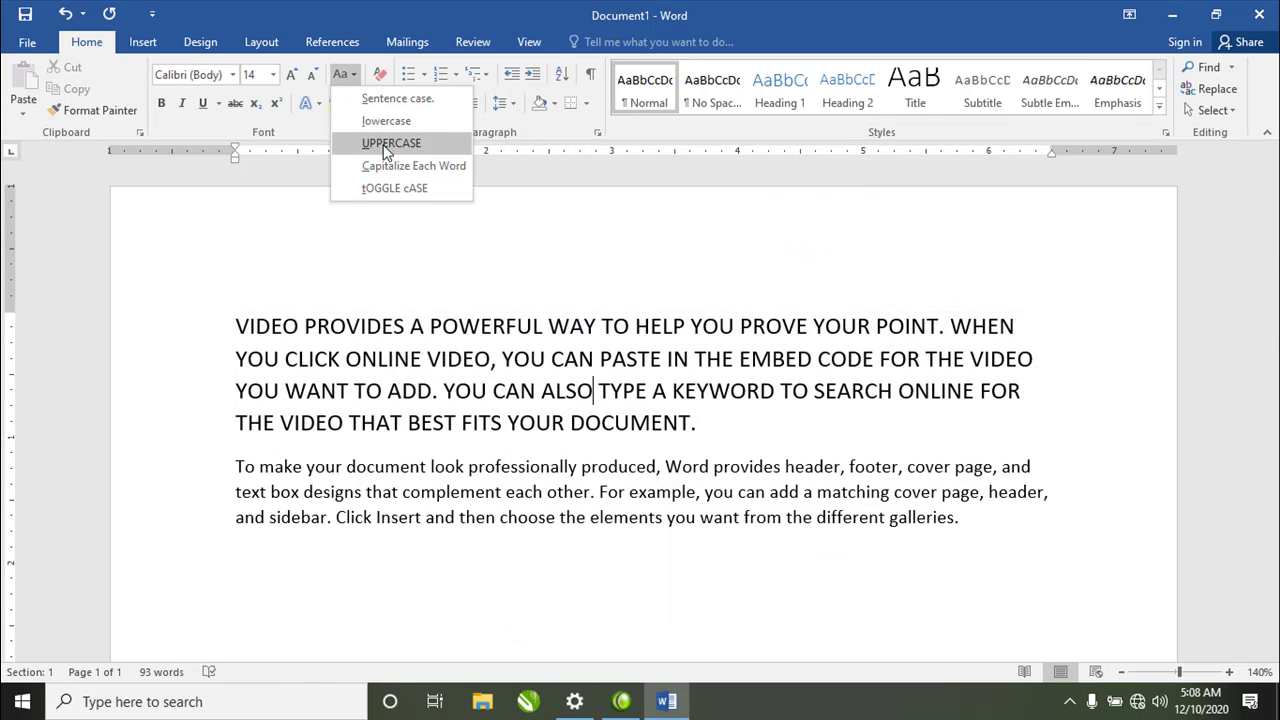
{"action": "left_click", "coordinate": [557, 370]}
{"action": "triple_click", "coordinate": [557, 370]}
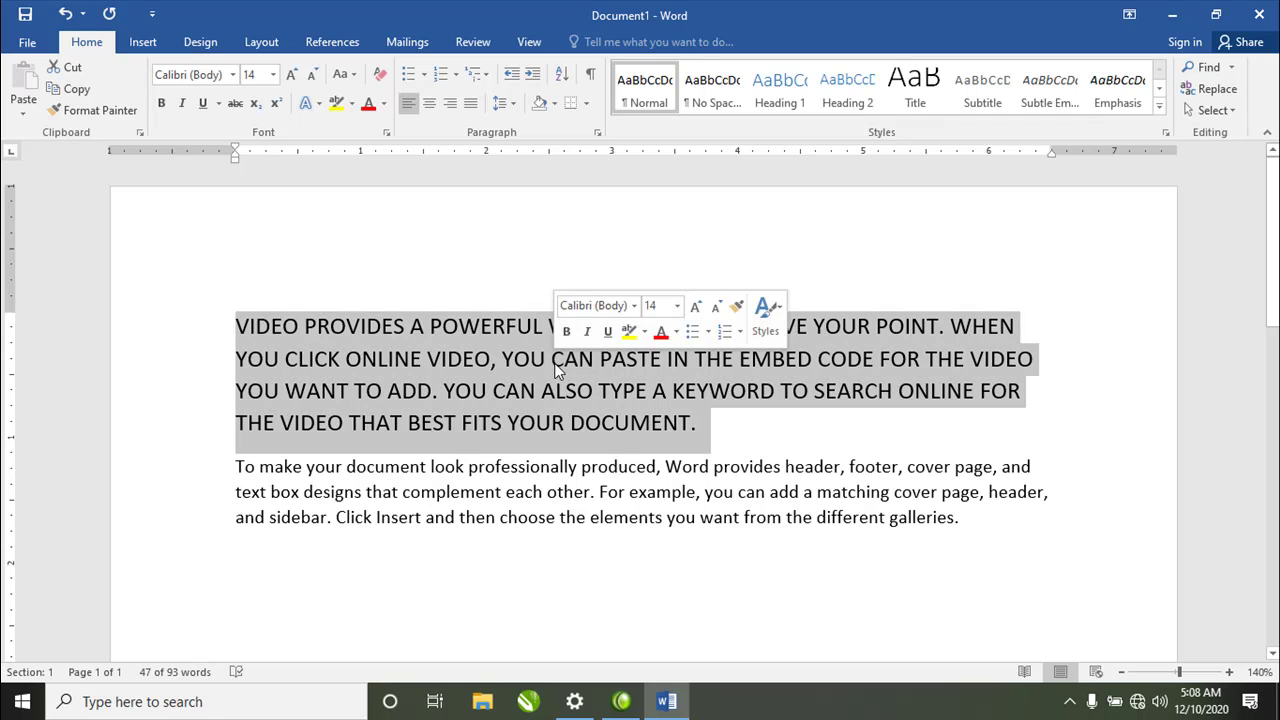
{"action": "left_click", "coordinate": [386, 132]}
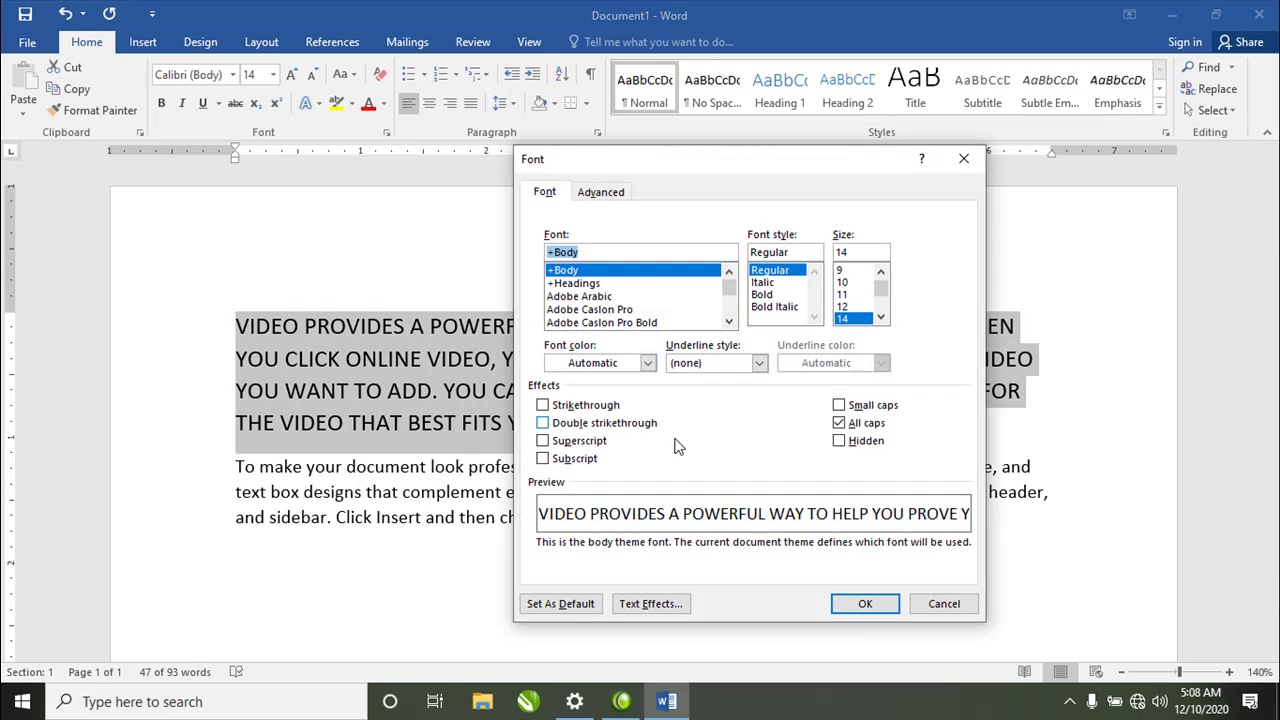
{"action": "left_click", "coordinate": [845, 423]}
{"action": "left_click", "coordinate": [863, 606]}
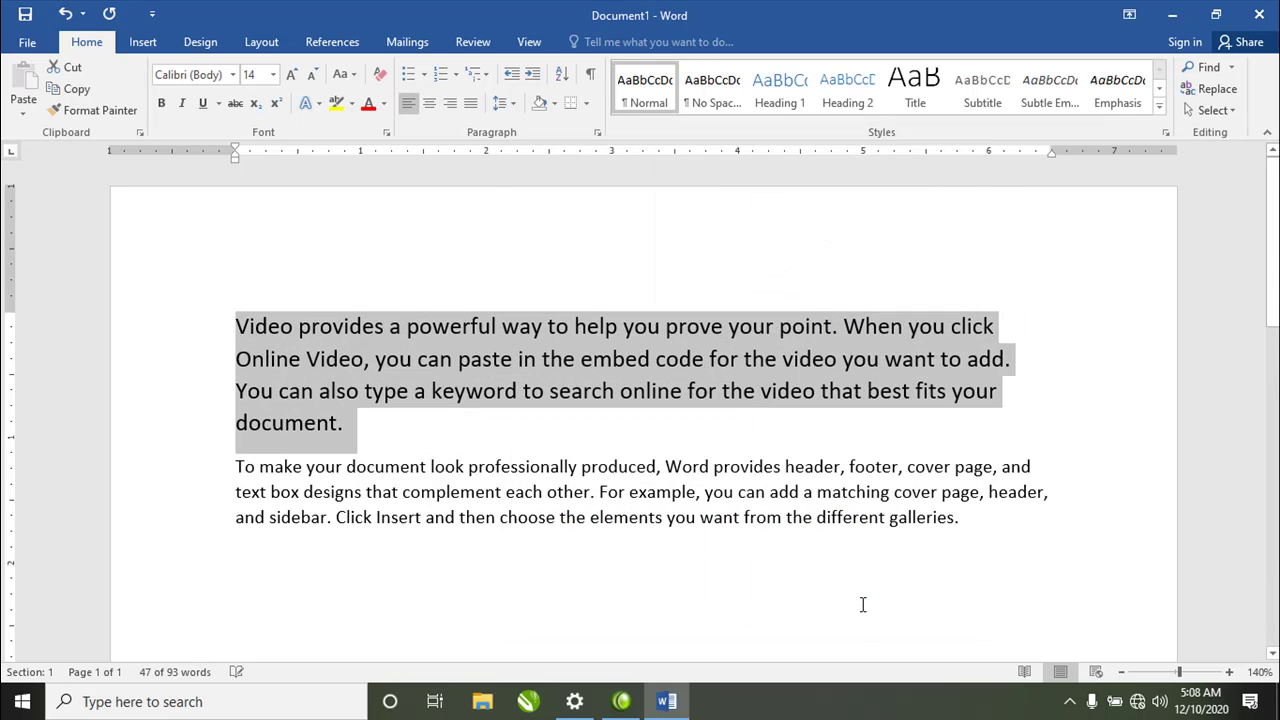
Try the Capitalize Each Word case on the first paragraph and undo it
{"action": "left_click", "coordinate": [343, 74]}
{"action": "left_click", "coordinate": [420, 166]}
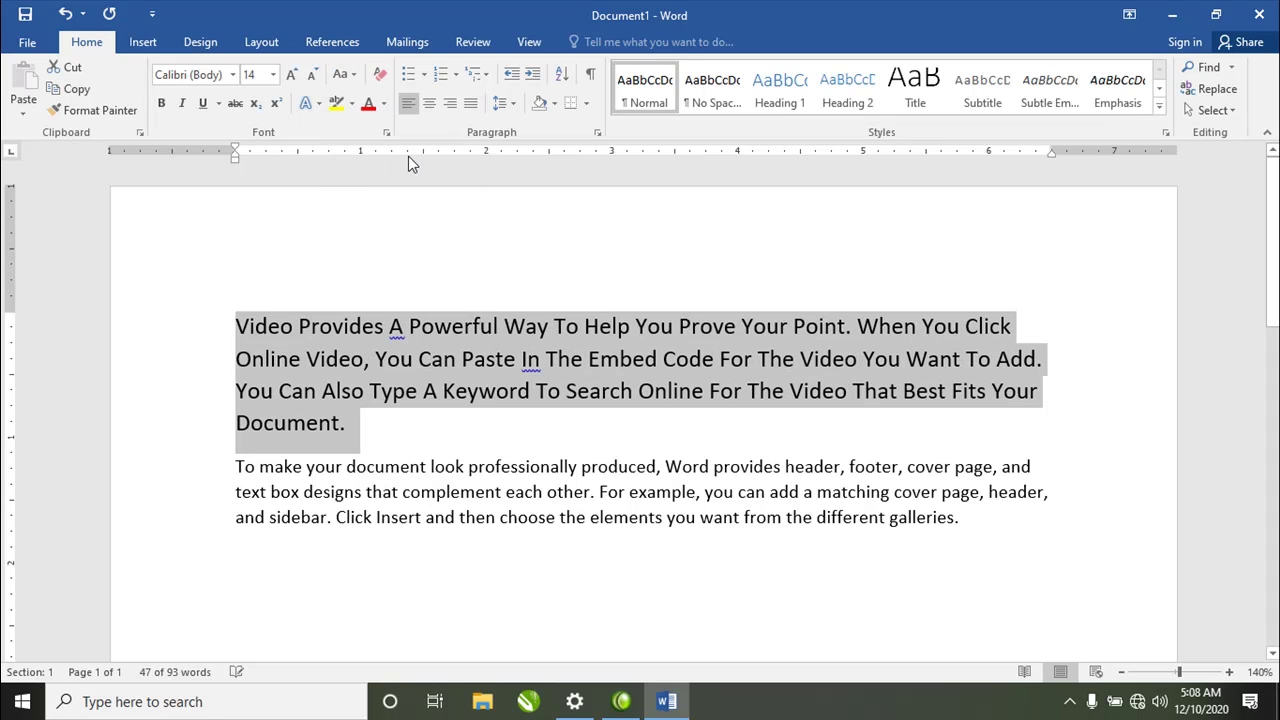
{"action": "key", "text": "ctrl+z"}
Change the first paragraph to UPPERCASE and back to Sentence case, leaving its font effects unset
{"action": "left_click", "coordinate": [350, 82]}
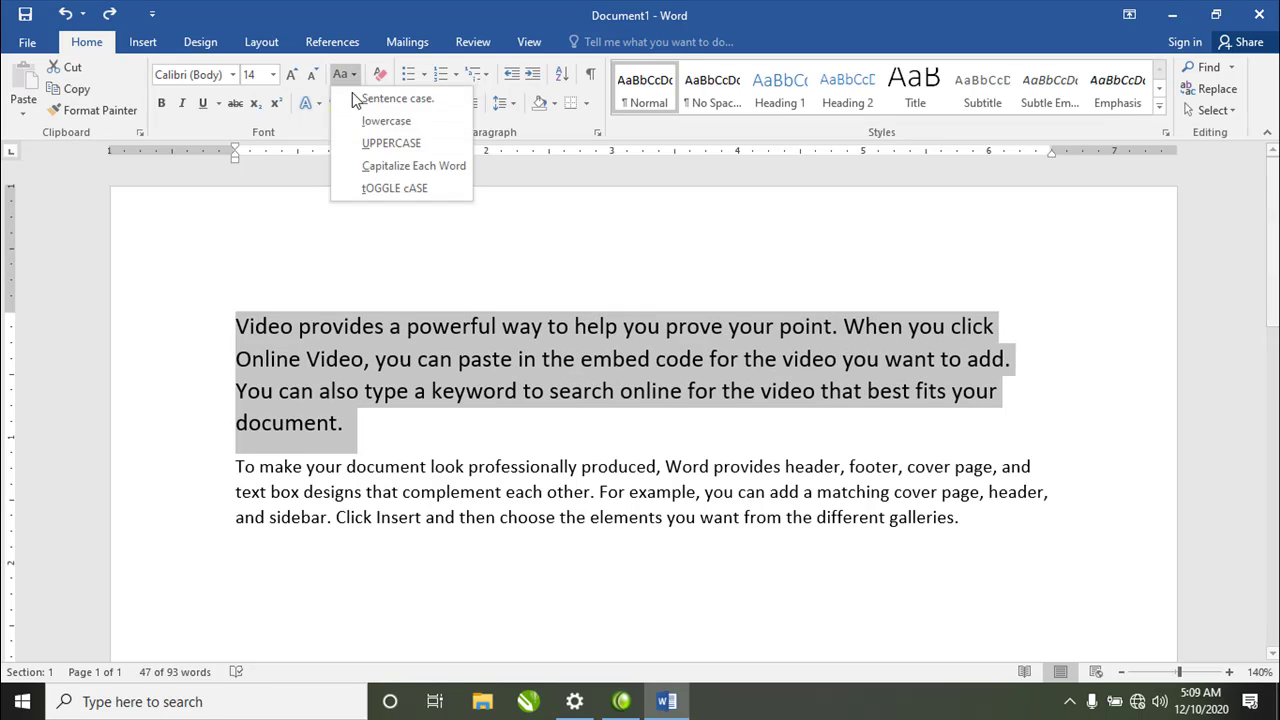
{"action": "left_click", "coordinate": [410, 143]}
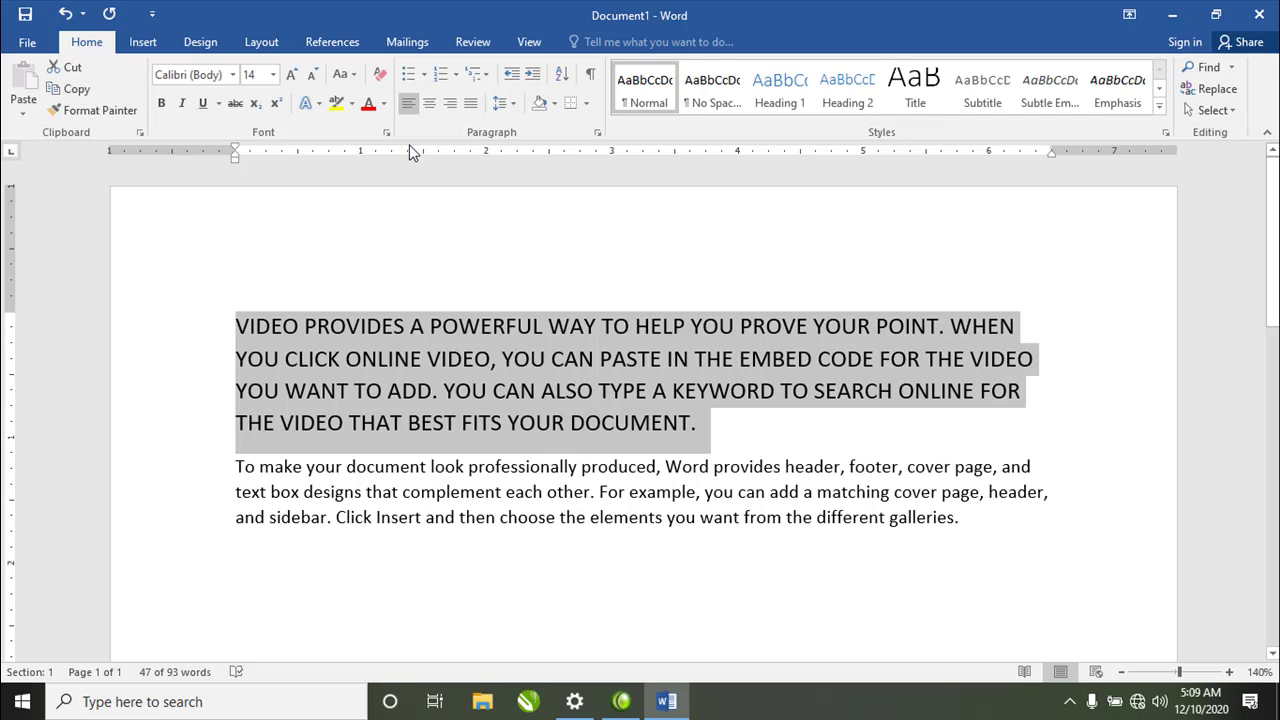
{"action": "left_click", "coordinate": [343, 74]}
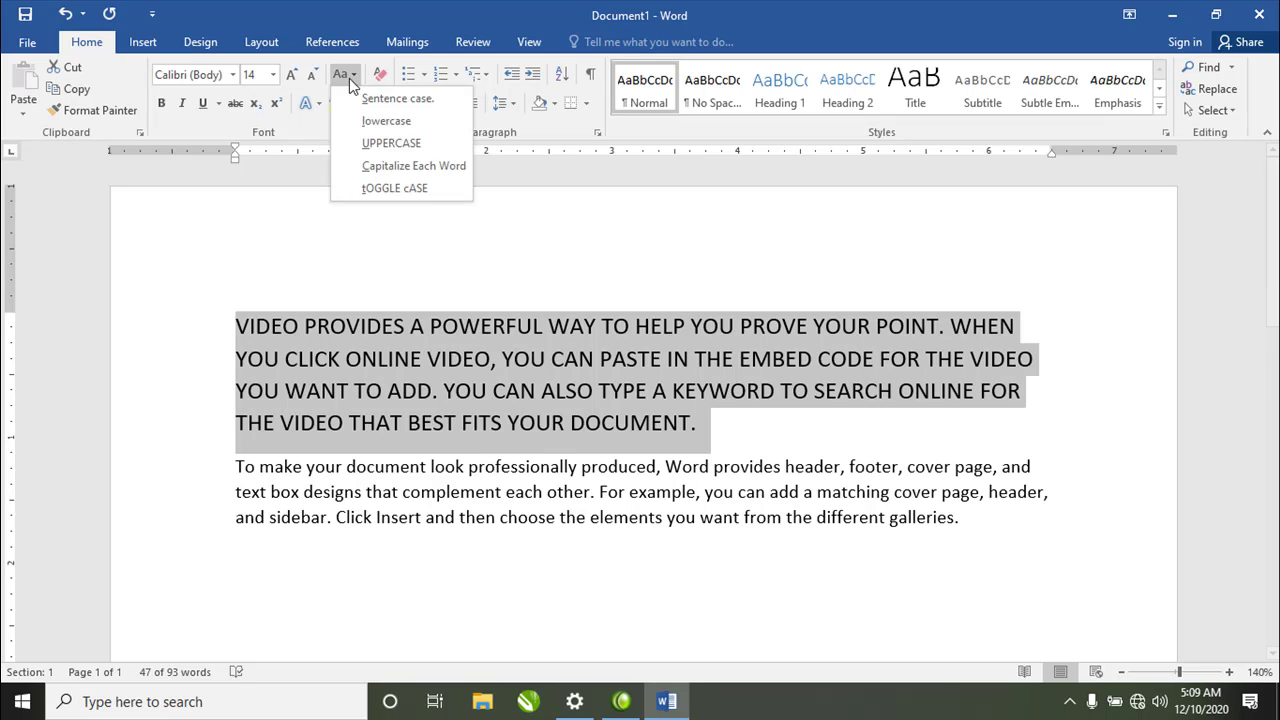
{"action": "left_click", "coordinate": [397, 98]}
{"action": "left_click", "coordinate": [386, 132]}
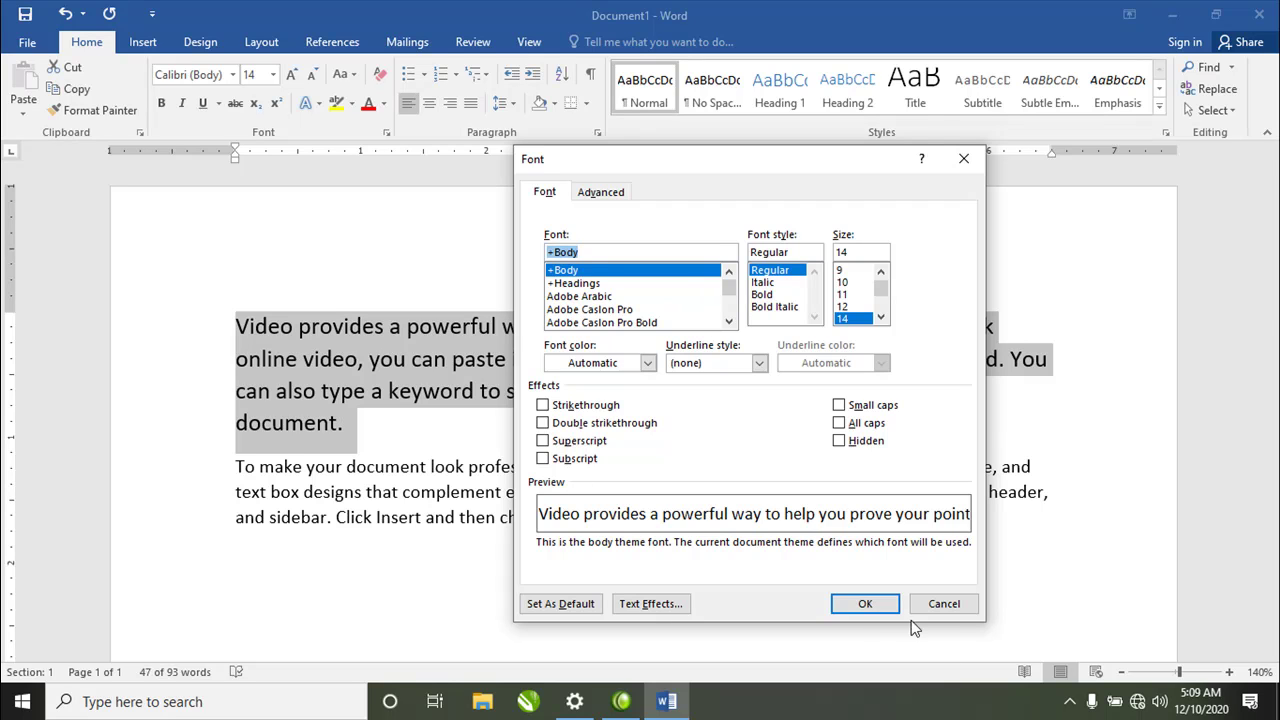
{"action": "left_click", "coordinate": [865, 603]}
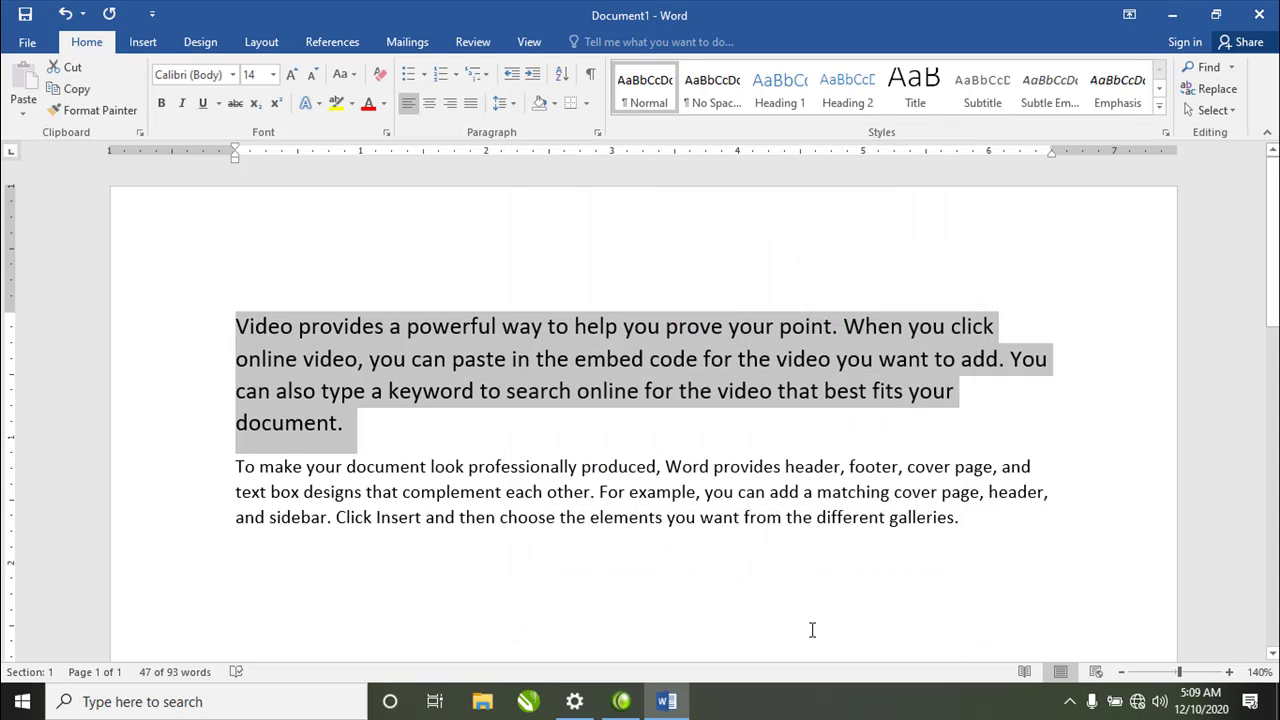
Change the first paragraph to Capitalize Each Word and apply the Small caps font effect to it
{"action": "left_click", "coordinate": [345, 75]}
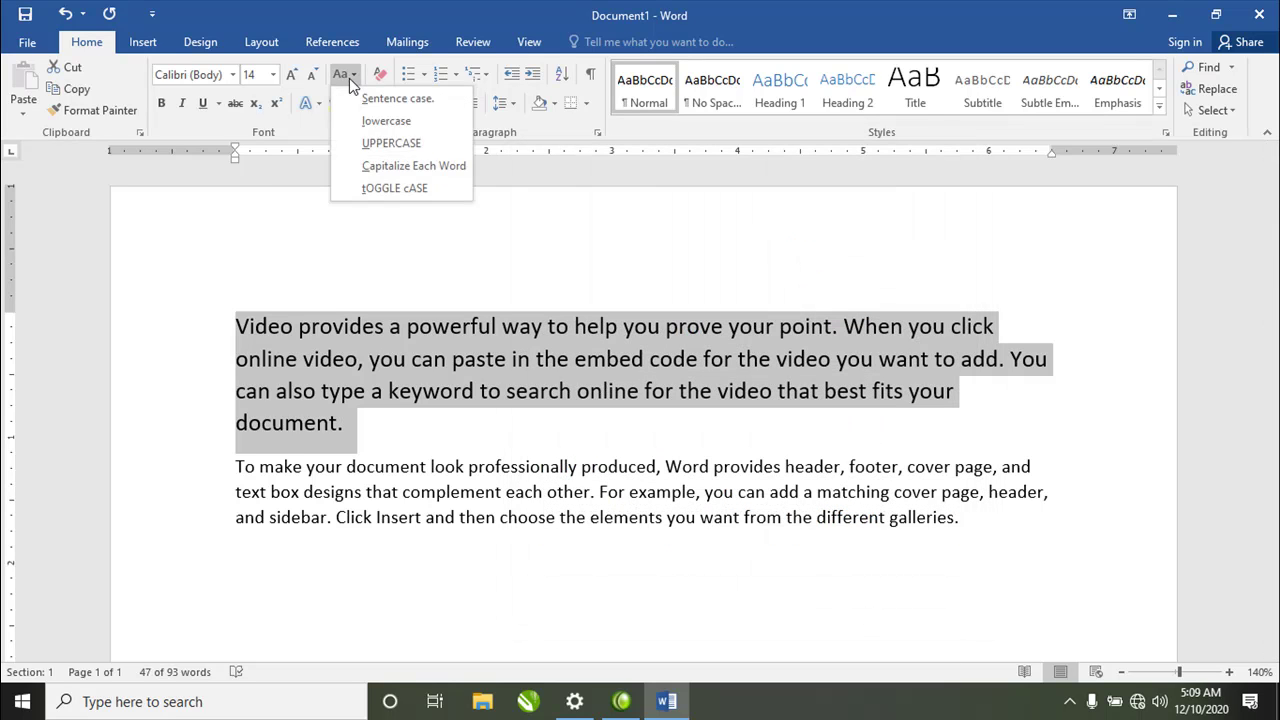
{"action": "left_click", "coordinate": [434, 176]}
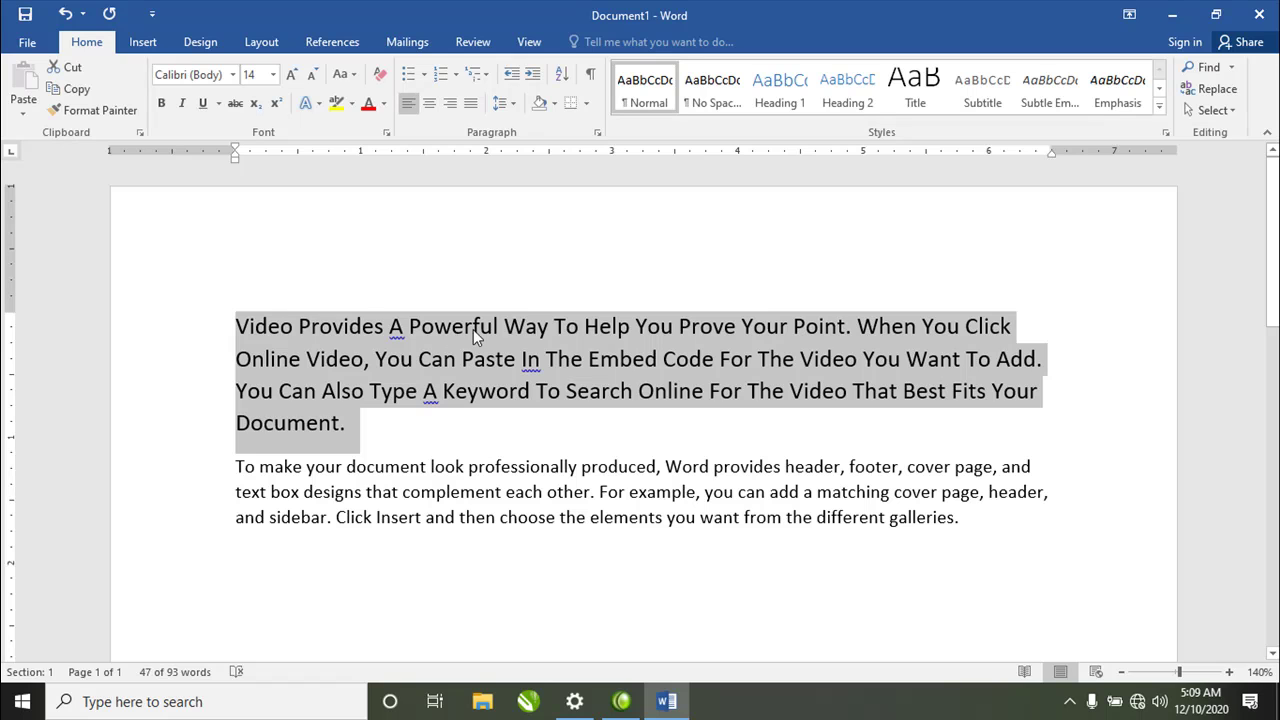
{"action": "left_click", "coordinate": [386, 132]}
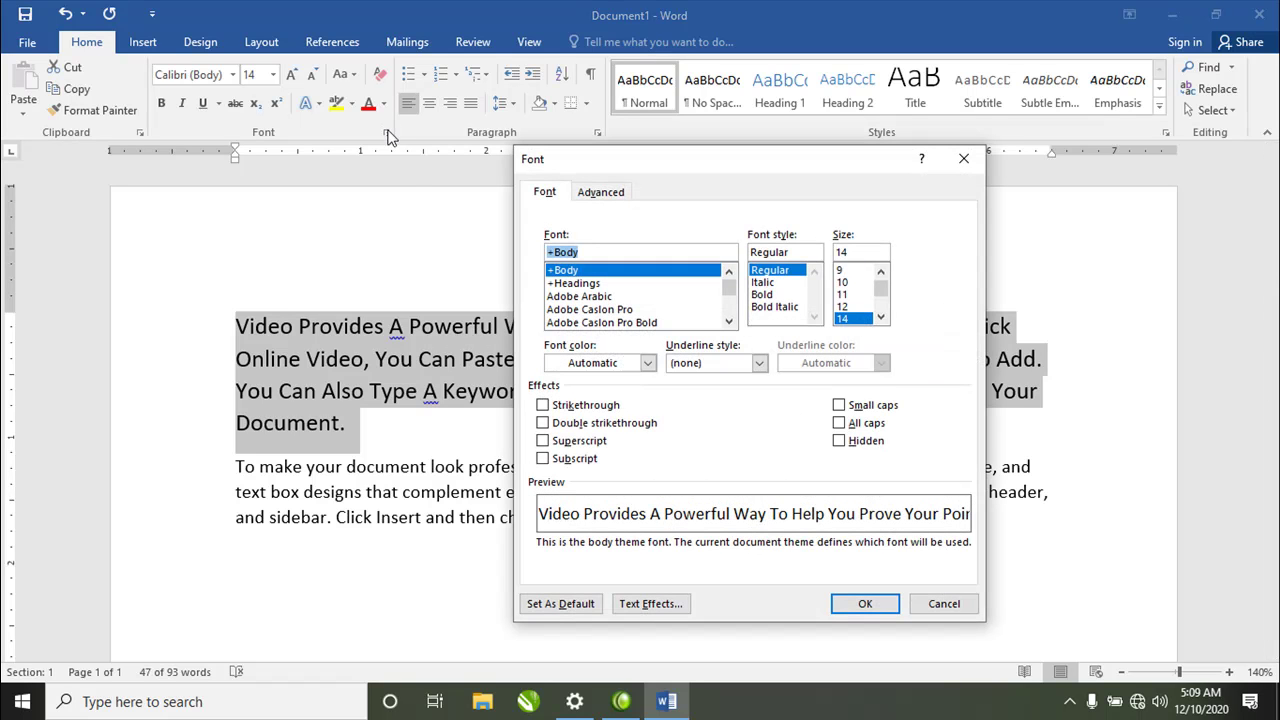
{"action": "left_click", "coordinate": [873, 407]}
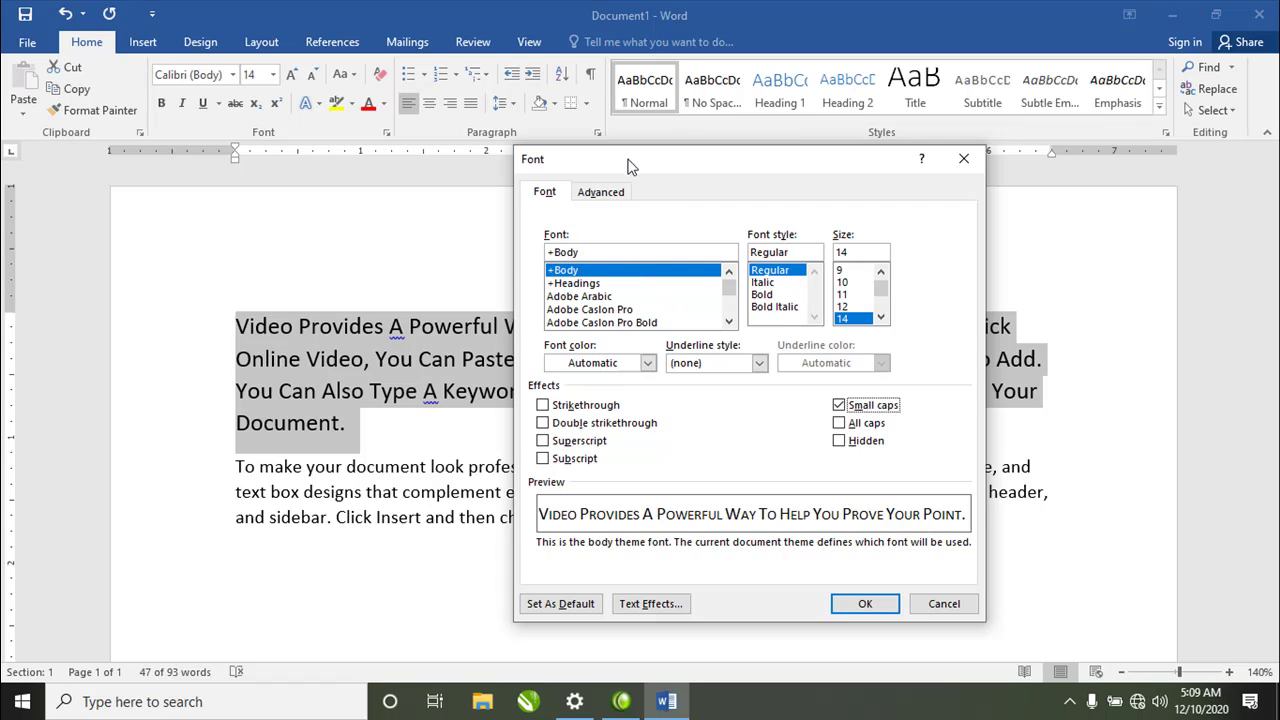
{"action": "left_click_drag", "start_coordinate": [630, 167], "coordinate": [725, 193]}
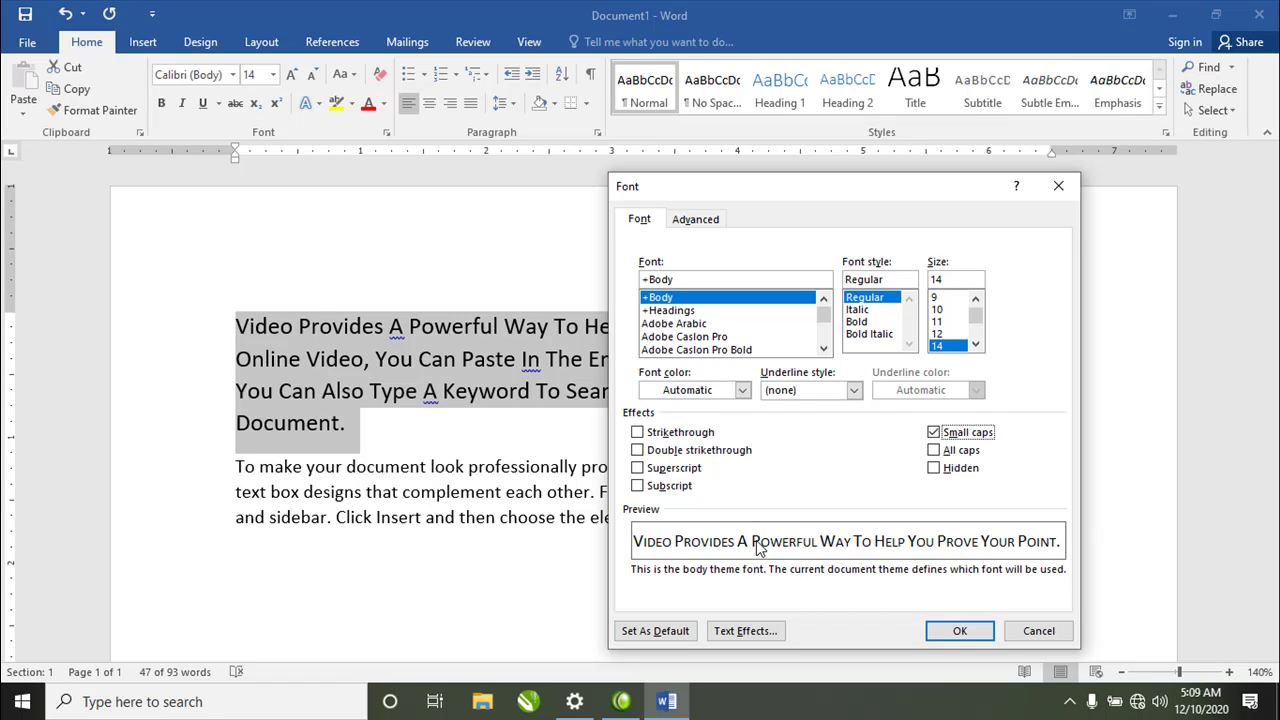
{"action": "left_click", "coordinate": [962, 631]}
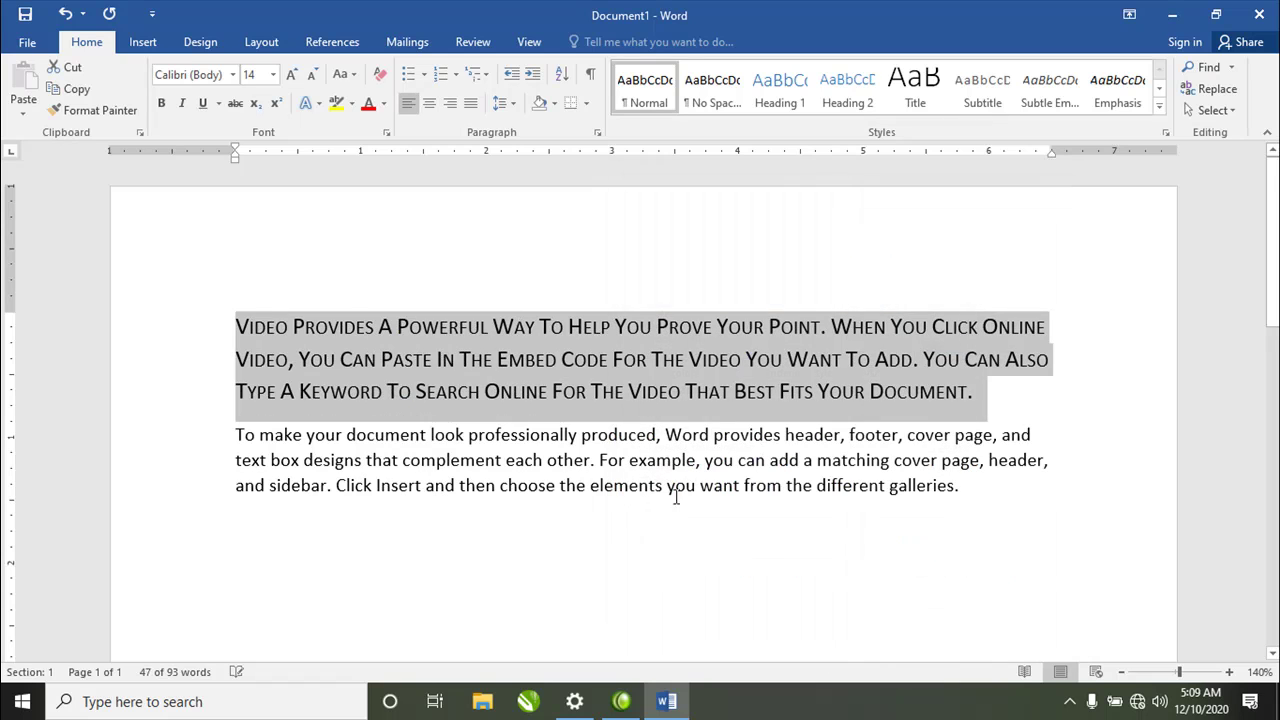
Clear the Small caps font effect from the first paragraph
{"action": "left_click", "coordinate": [562, 362]}
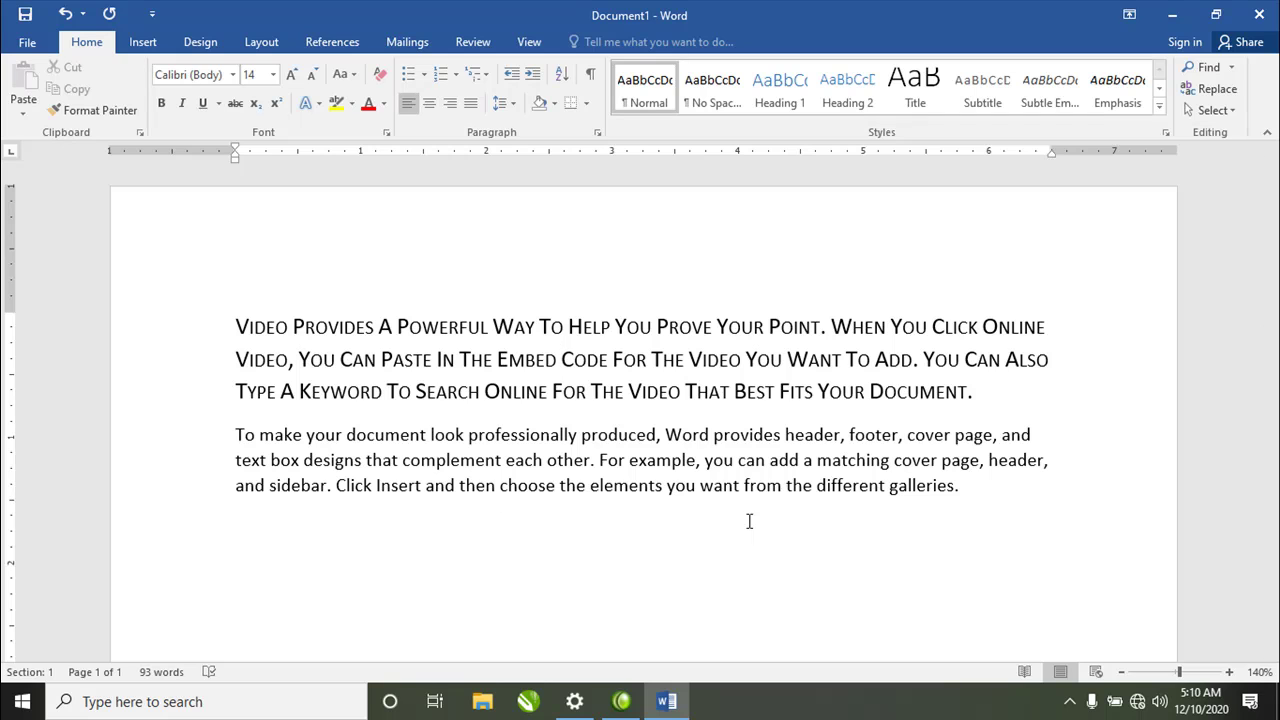
{"action": "left_click", "coordinate": [345, 73]}
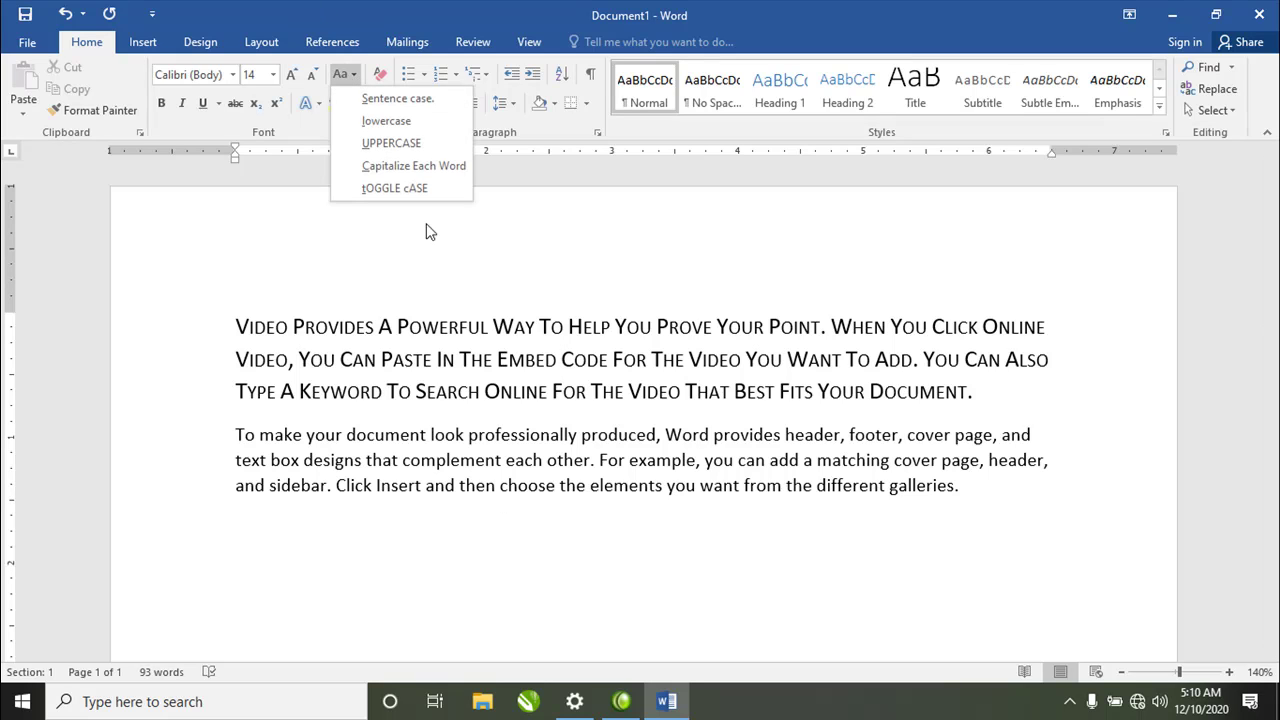
{"action": "left_click", "coordinate": [464, 345]}
{"action": "double_click", "coordinate": [492, 362]}
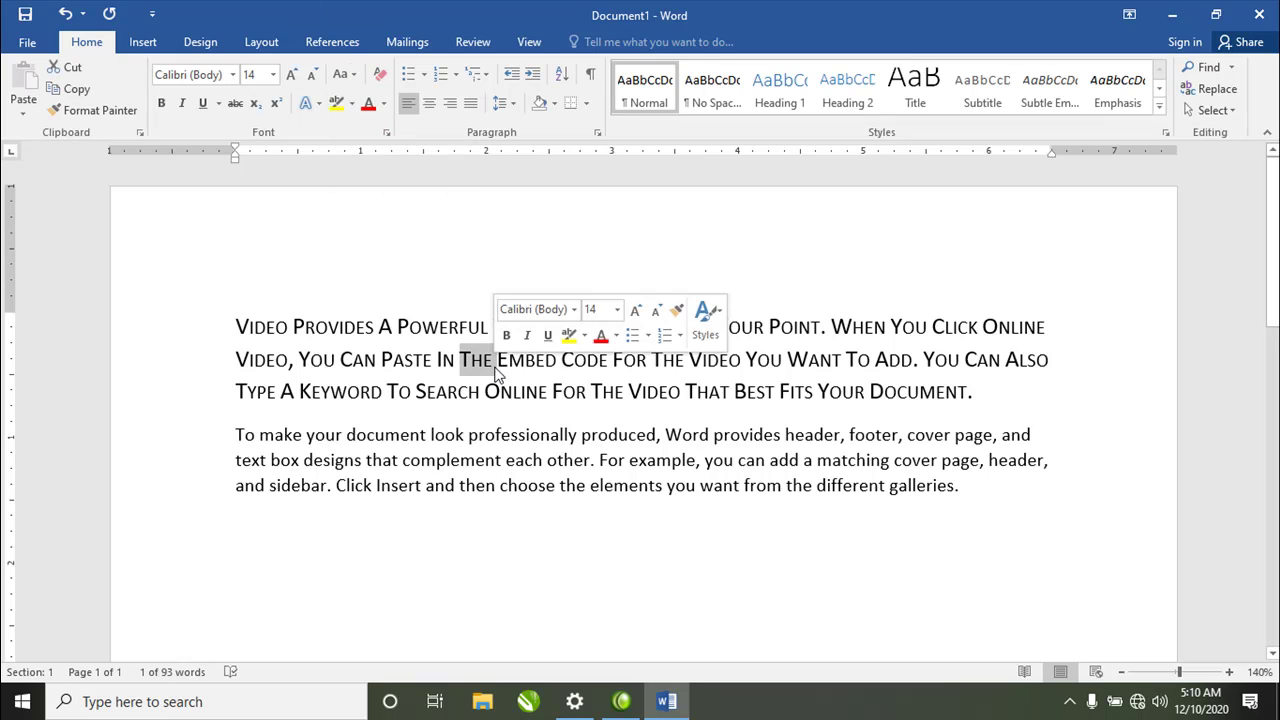
{"action": "triple_click", "coordinate": [494, 366]}
{"action": "left_click", "coordinate": [387, 133]}
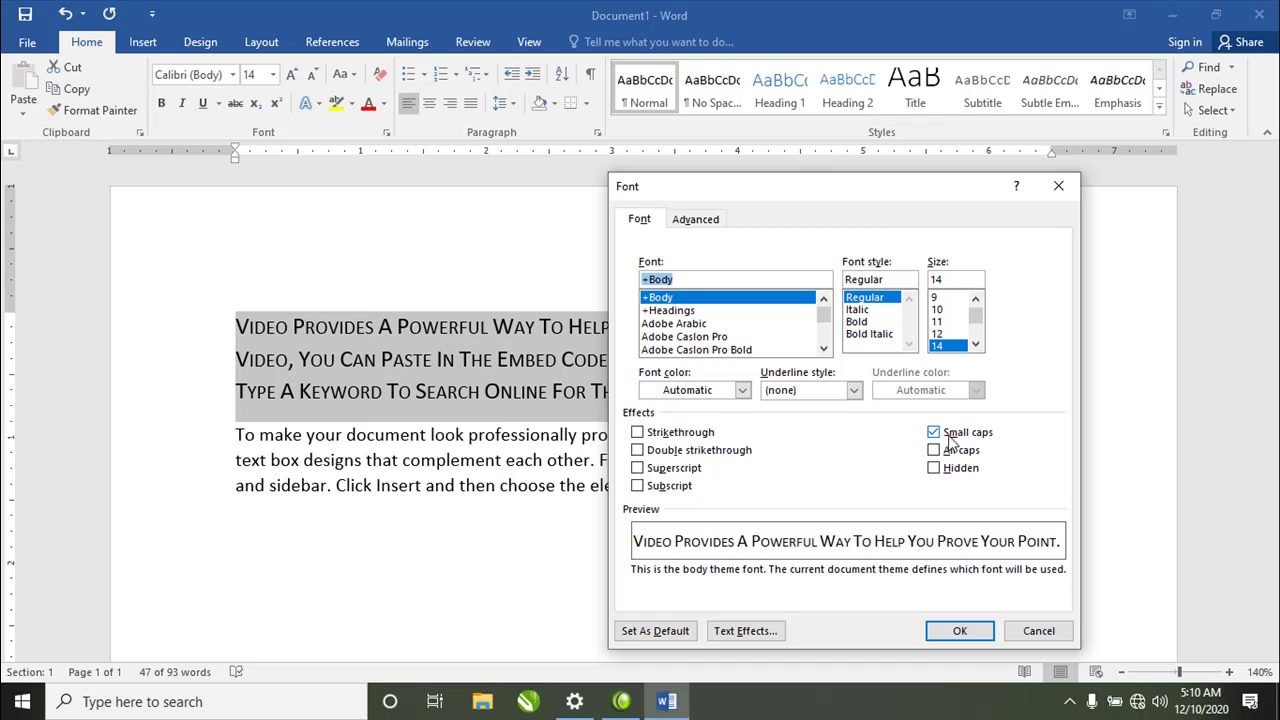
{"action": "left_click", "coordinate": [945, 435]}
{"action": "left_click", "coordinate": [960, 631]}
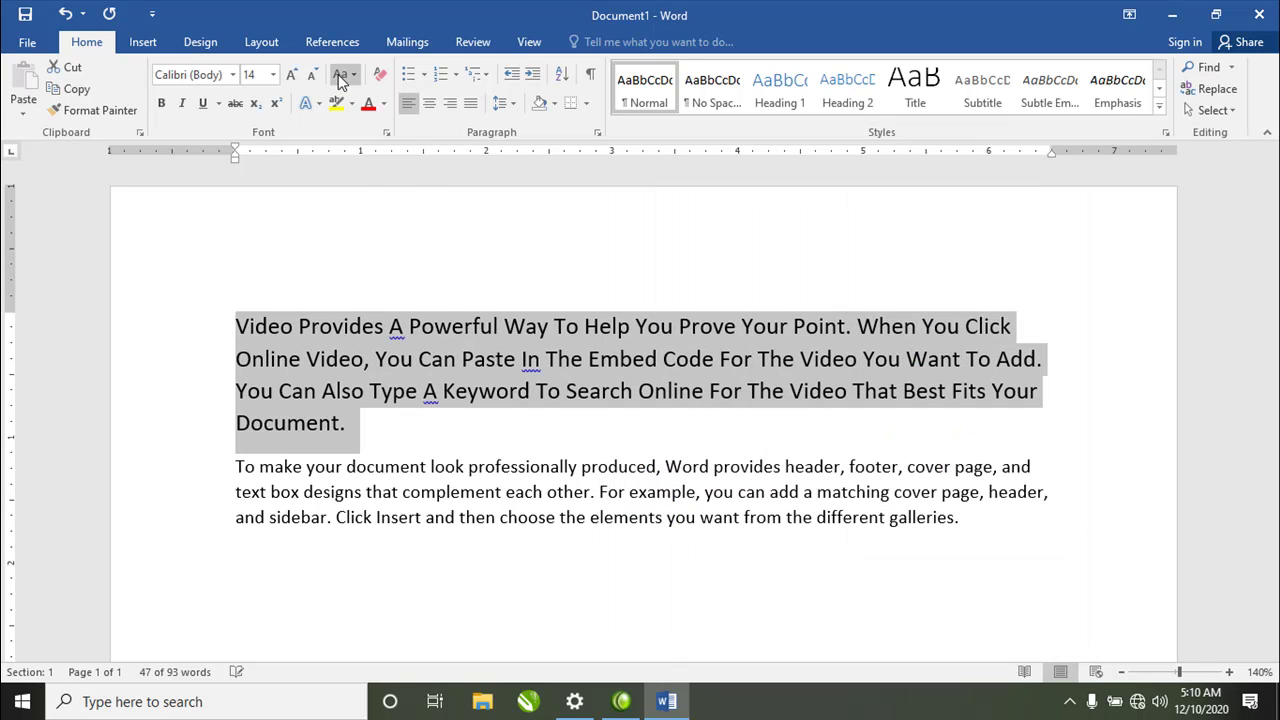
Change the first paragraph to Sentence case and deselect it
{"action": "left_click", "coordinate": [344, 75]}
{"action": "left_click", "coordinate": [410, 100]}
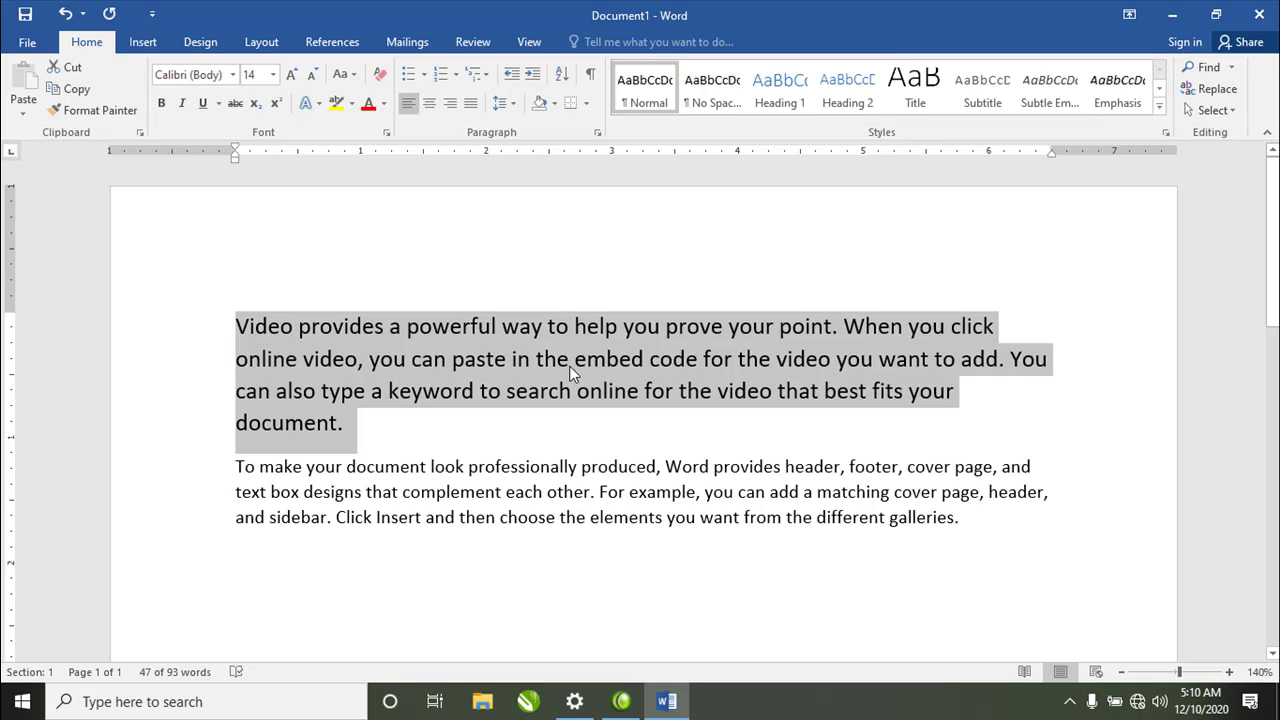
{"action": "left_click", "coordinate": [462, 366]}
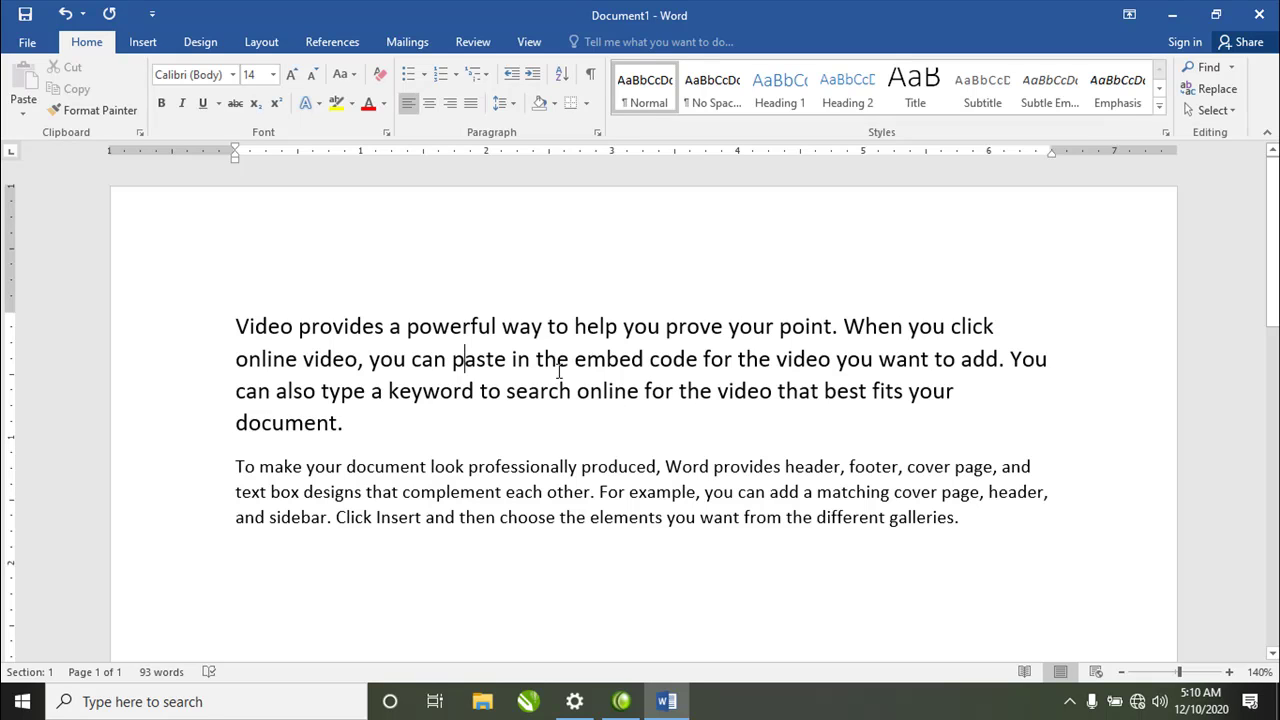
Apply the Hidden font effect to the entire first paragraph
{"action": "triple_click", "coordinate": [528, 359]}
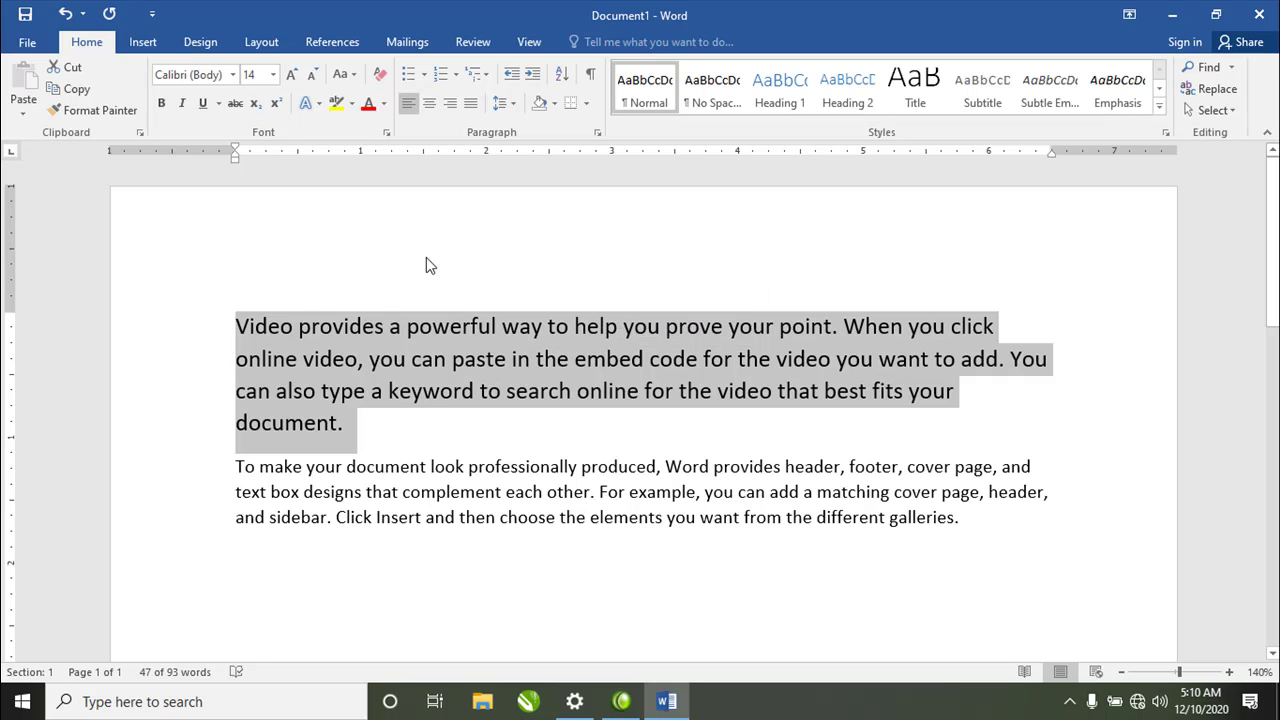
{"action": "left_click", "coordinate": [386, 132]}
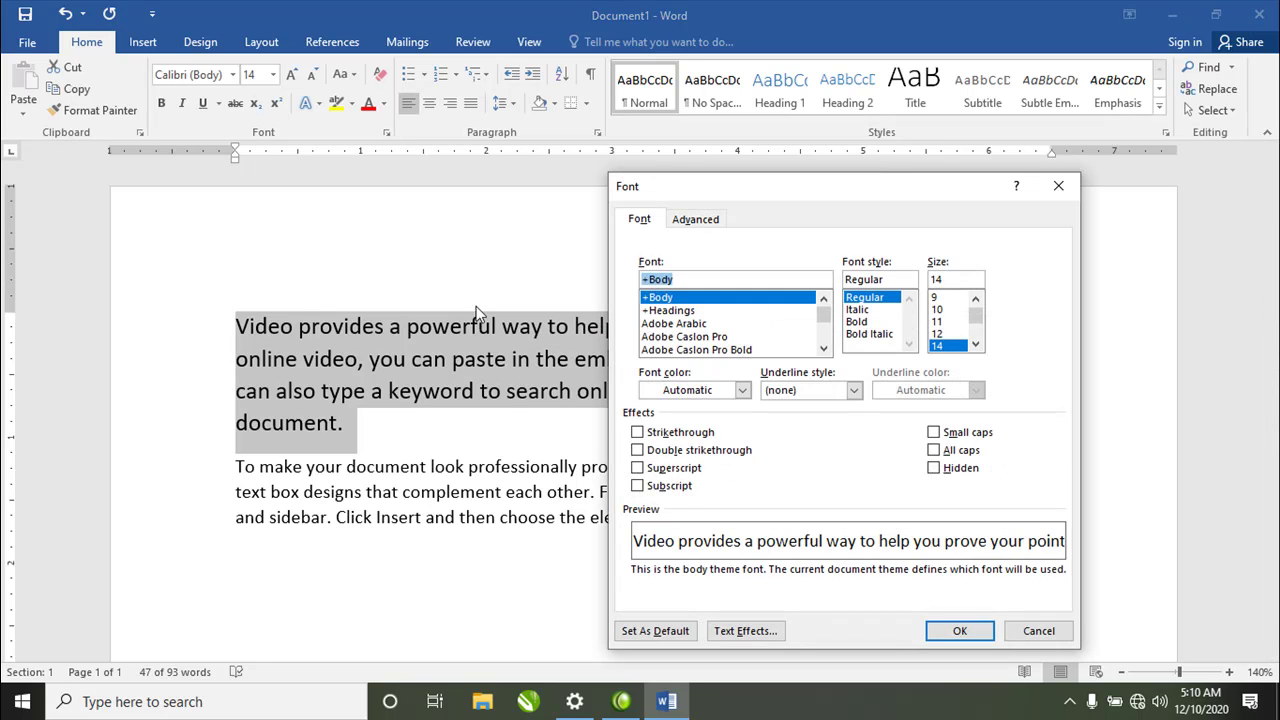
{"action": "left_click", "coordinate": [963, 468]}
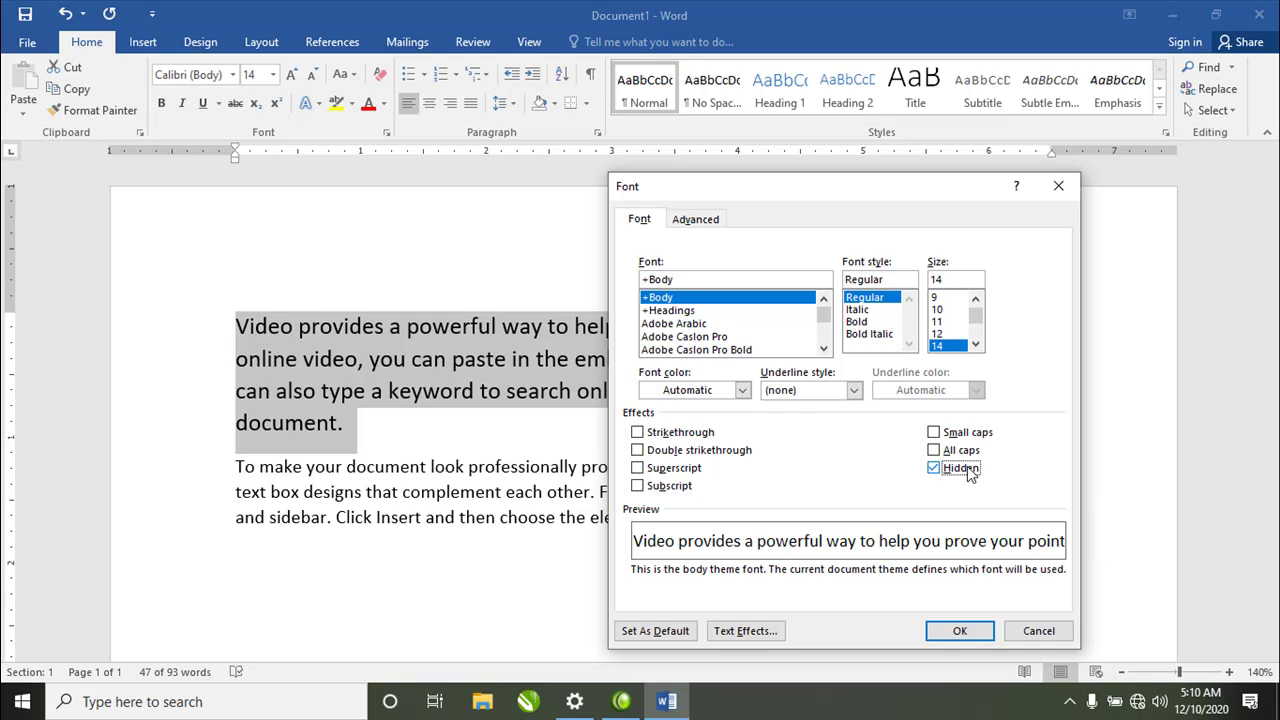
{"action": "left_click", "coordinate": [956, 632]}
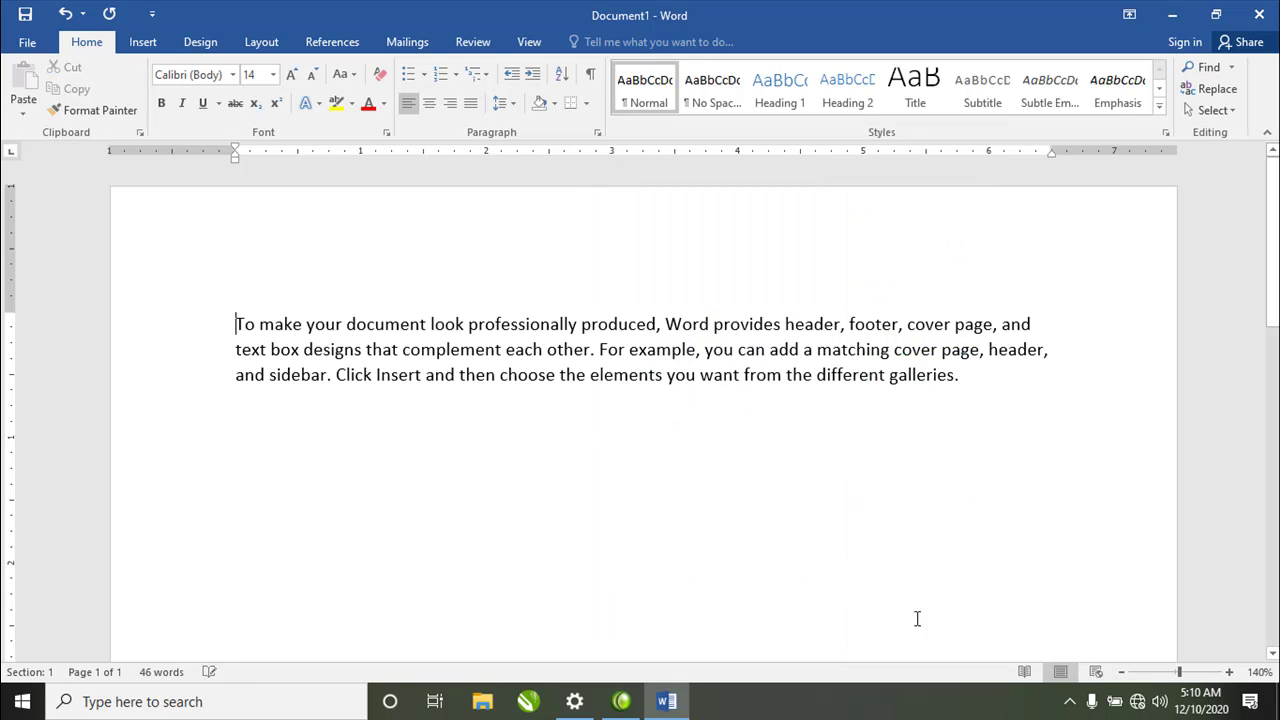
{"action": "left_click", "coordinate": [613, 374]}
{"action": "left_click", "coordinate": [609, 324]}
Select the whole document and clear the Hidden font effect to bring back the concealed paragraph
{"action": "key", "text": "ctrl+a"}
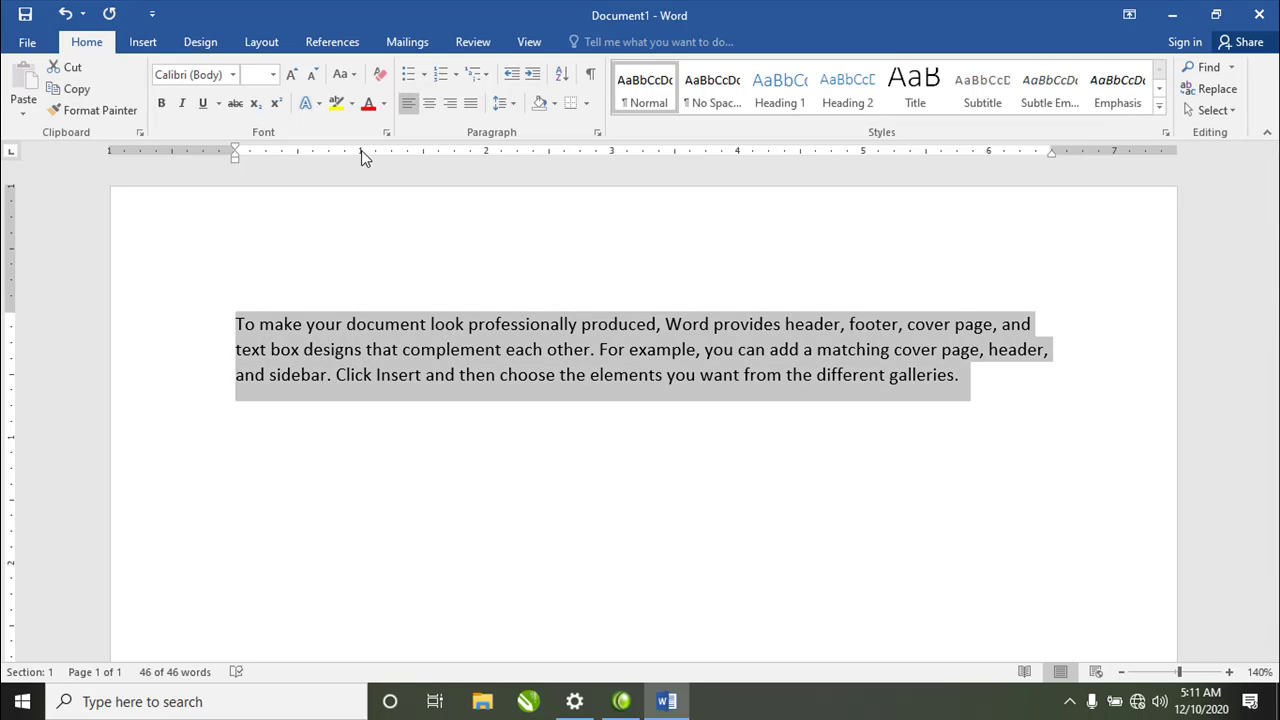
{"action": "left_click", "coordinate": [387, 136]}
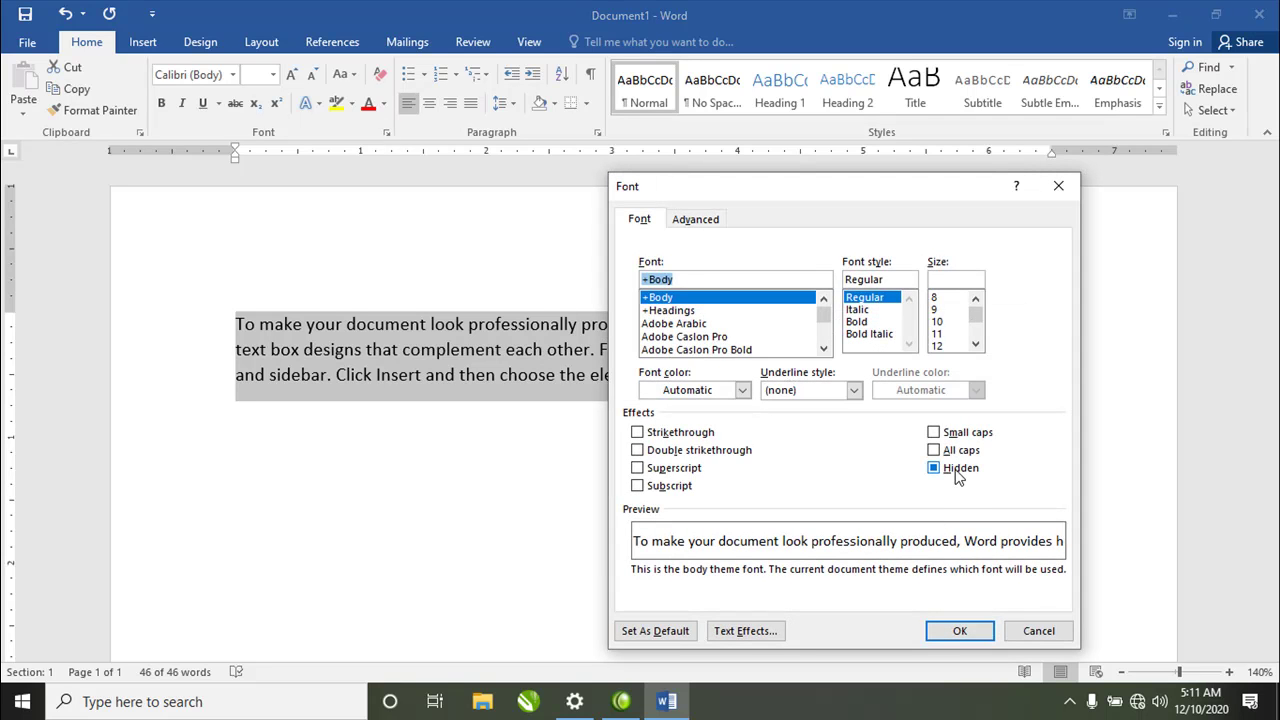
{"action": "left_click", "coordinate": [957, 478]}
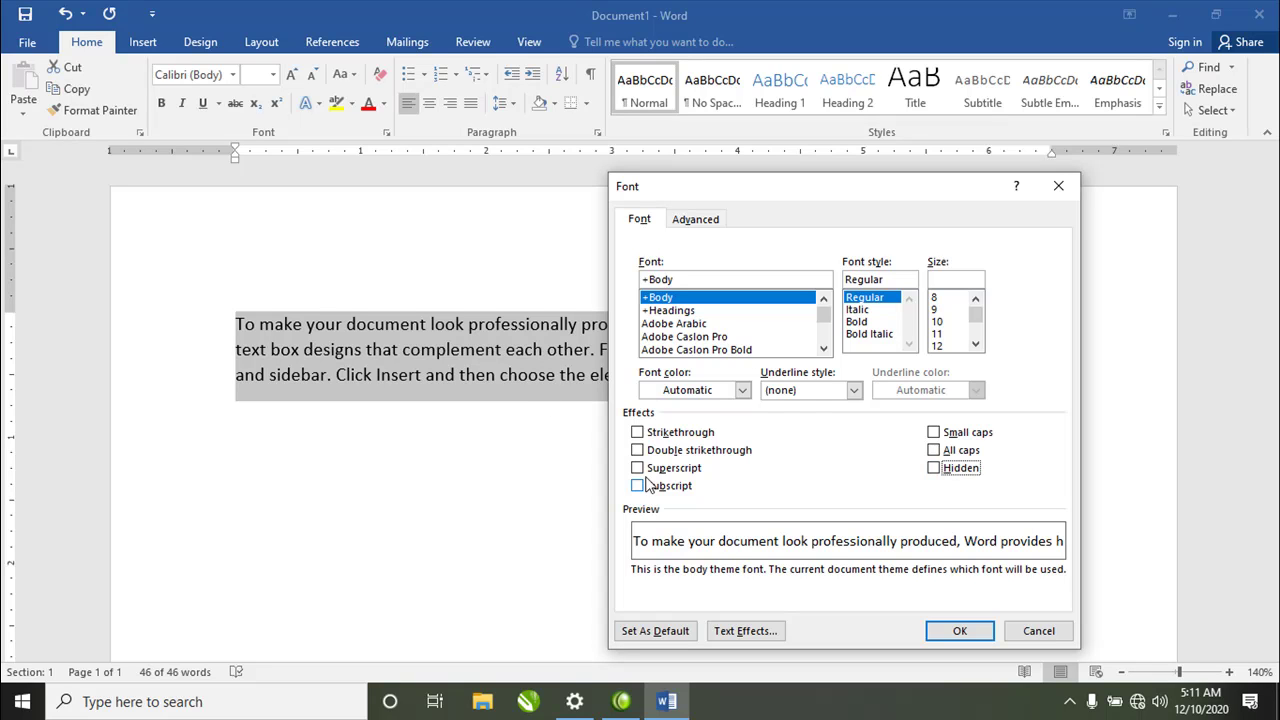
{"action": "left_click", "coordinate": [962, 632]}
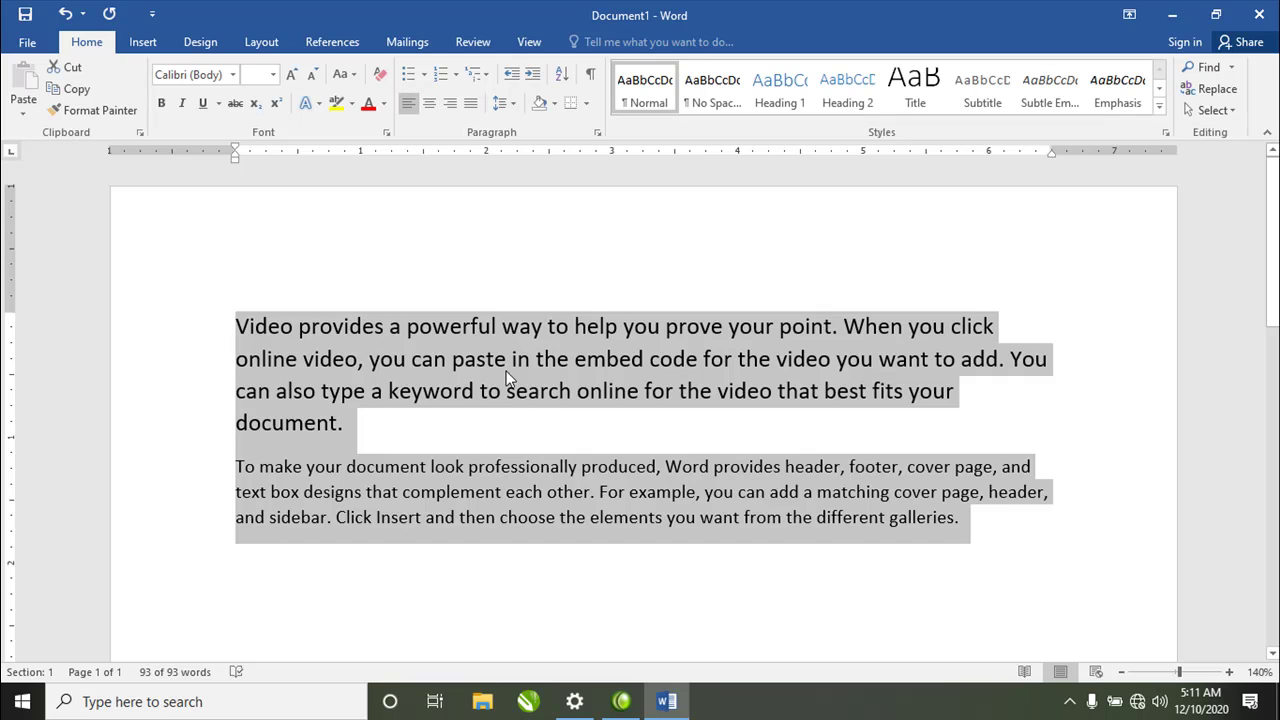
{"action": "left_click", "coordinate": [507, 368]}
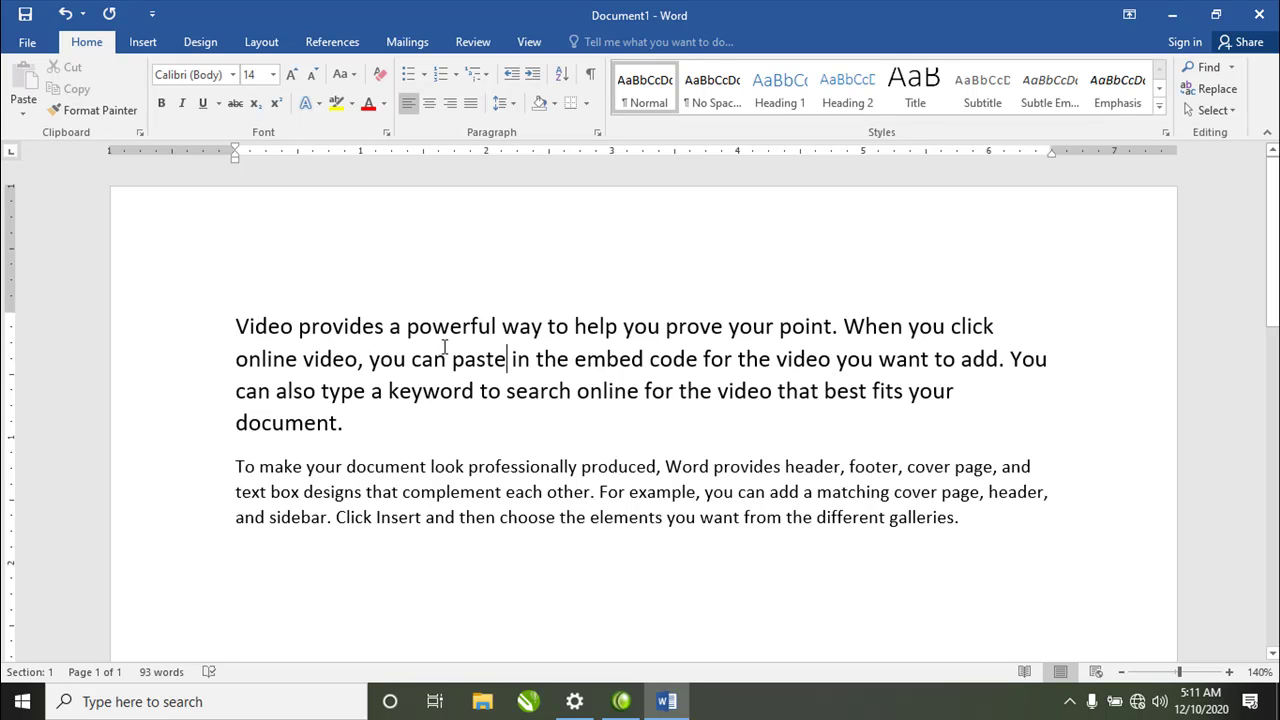
Clear all formatting from the first paragraph and deselect it
{"action": "triple_click", "coordinate": [507, 361]}
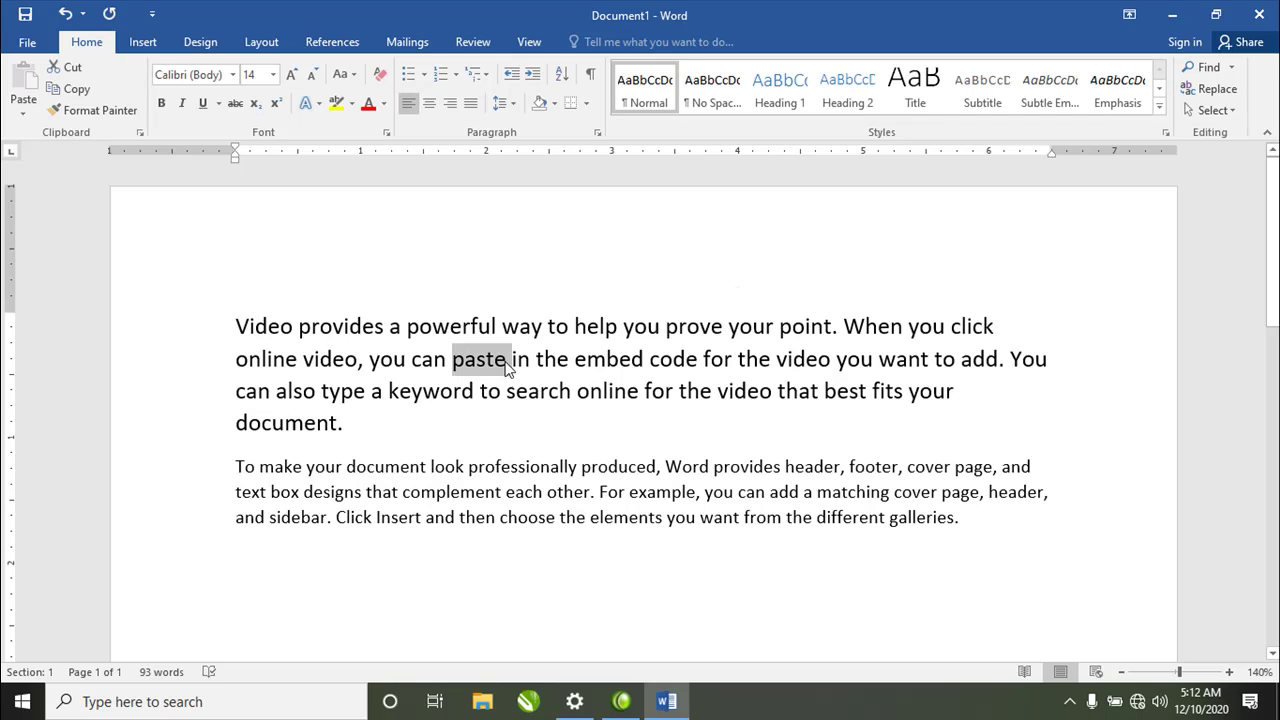
{"action": "left_click", "coordinate": [380, 76]}
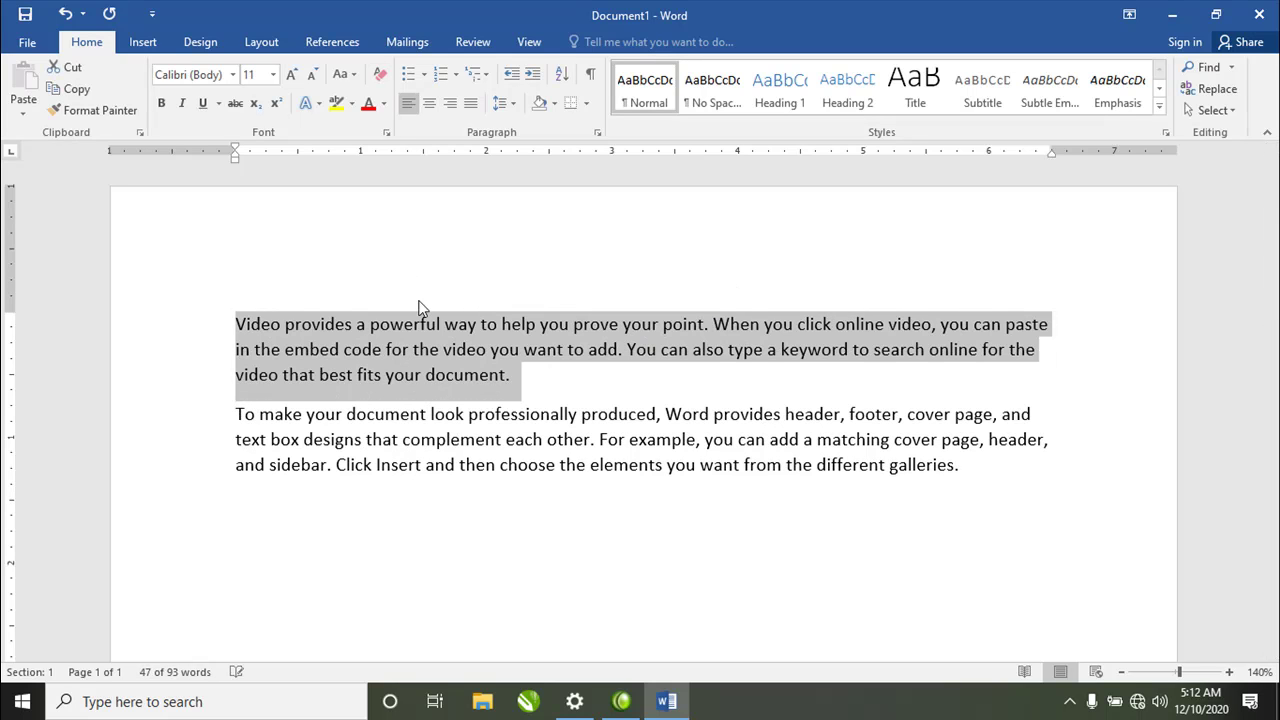
{"action": "left_click", "coordinate": [457, 350]}
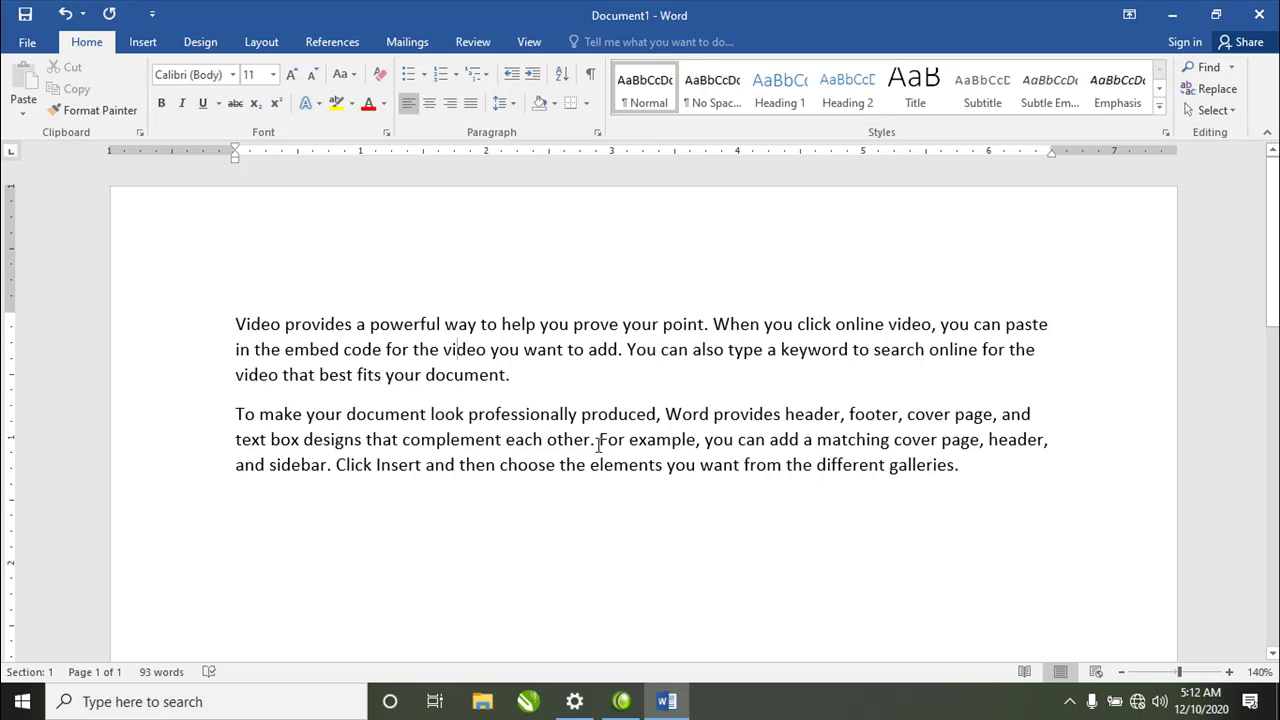
{"action": "left_click", "coordinate": [90, 111]}
Replace the whole document with three paragraphs of sample text generated by =rand(3)
{"action": "key", "text": "ctrl+a"}
{"action": "type", "text": "=ran"}
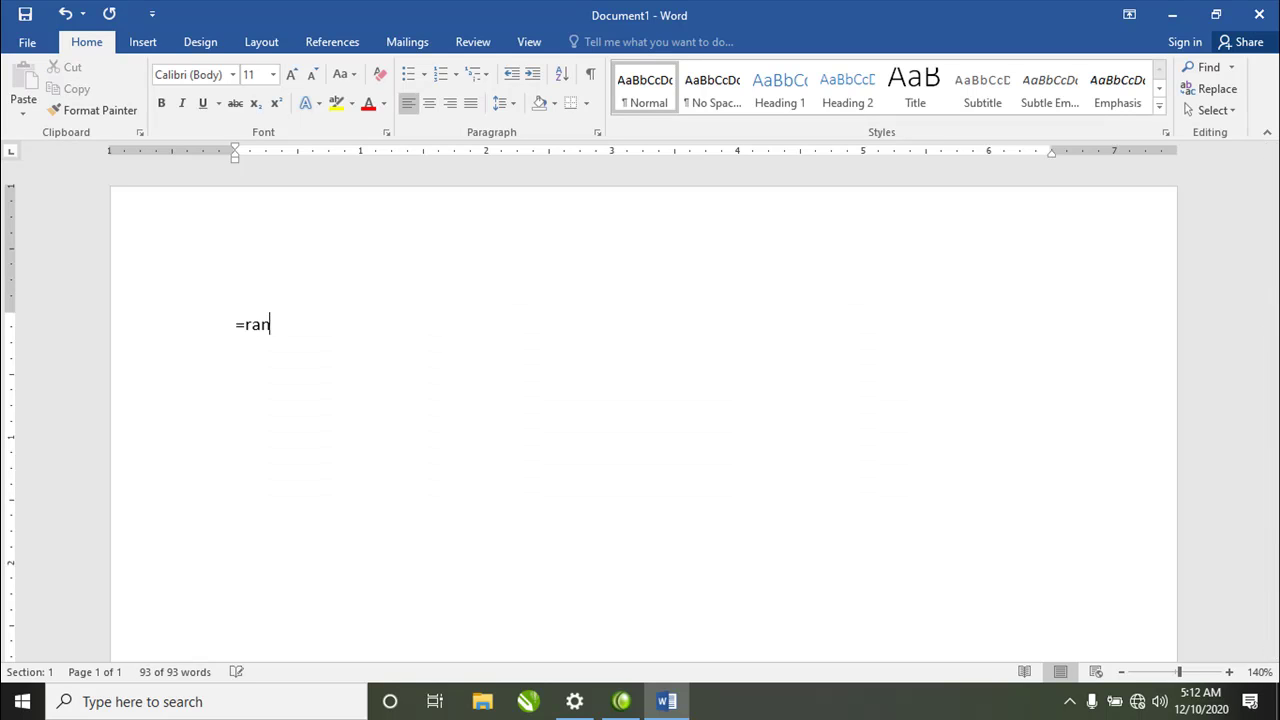
{"action": "type", "text": "d(3)"}
{"action": "key", "text": "Return"}
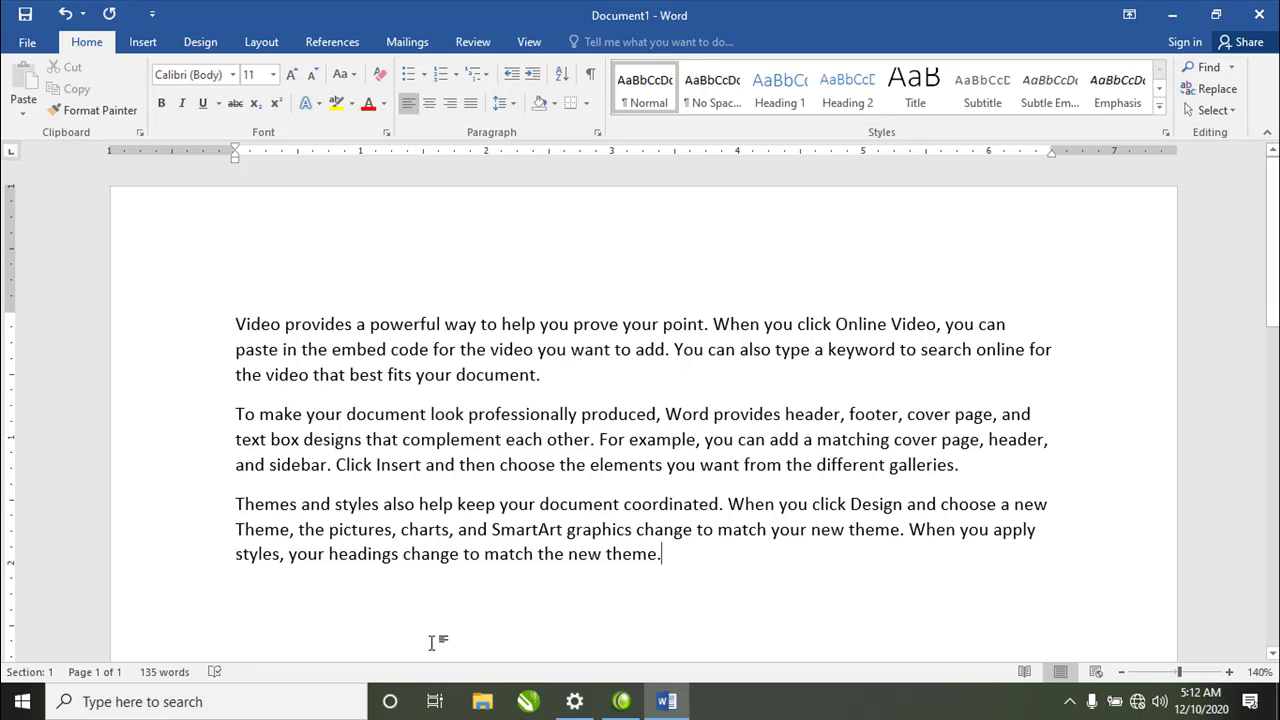
Make "powerful way to help" in the first paragraph bold, italic, underlined and red, and enlarge it to 14 pt
{"action": "left_click_drag", "start_coordinate": [414, 324], "coordinate": [538, 325]}
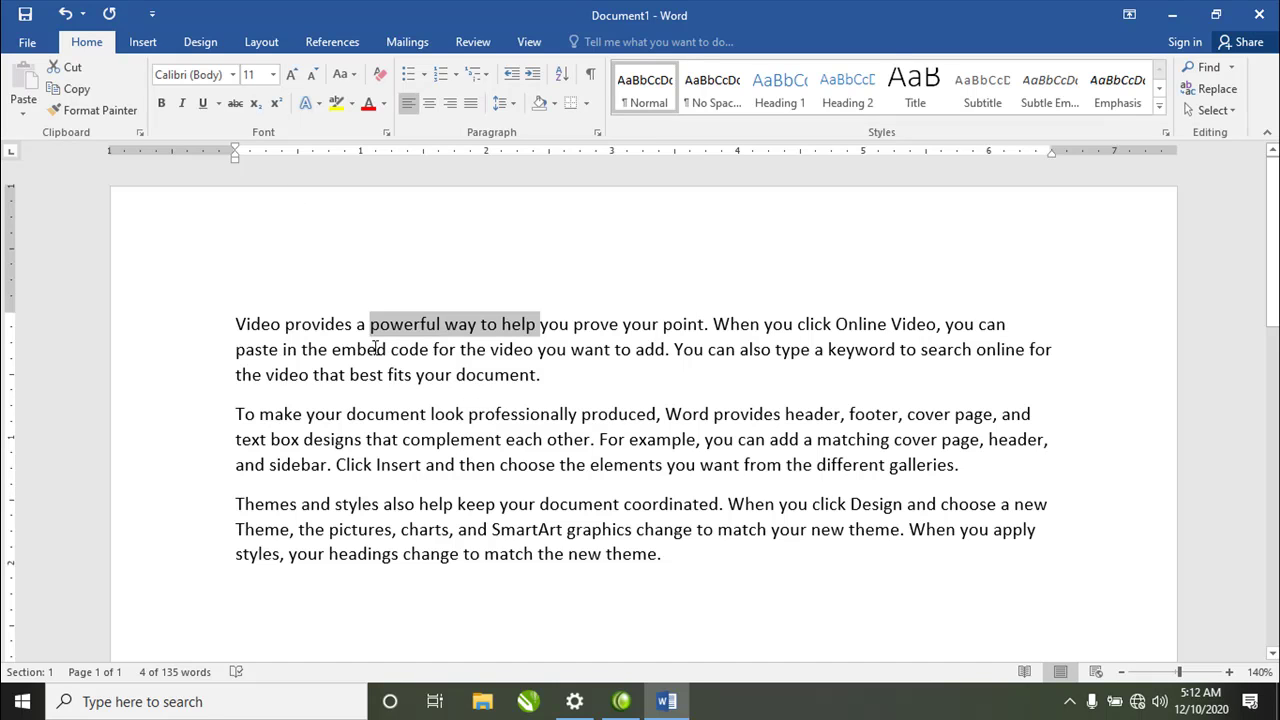
{"action": "left_click", "coordinate": [161, 103]}
{"action": "left_click", "coordinate": [204, 104]}
{"action": "left_click", "coordinate": [183, 103]}
{"action": "left_click", "coordinate": [368, 104]}
{"action": "left_click", "coordinate": [292, 75]}
{"action": "left_click", "coordinate": [292, 74]}
Set the font of "powerful way to help" to Times New Roman and deselect the phrase
{"action": "left_click", "coordinate": [234, 75]}
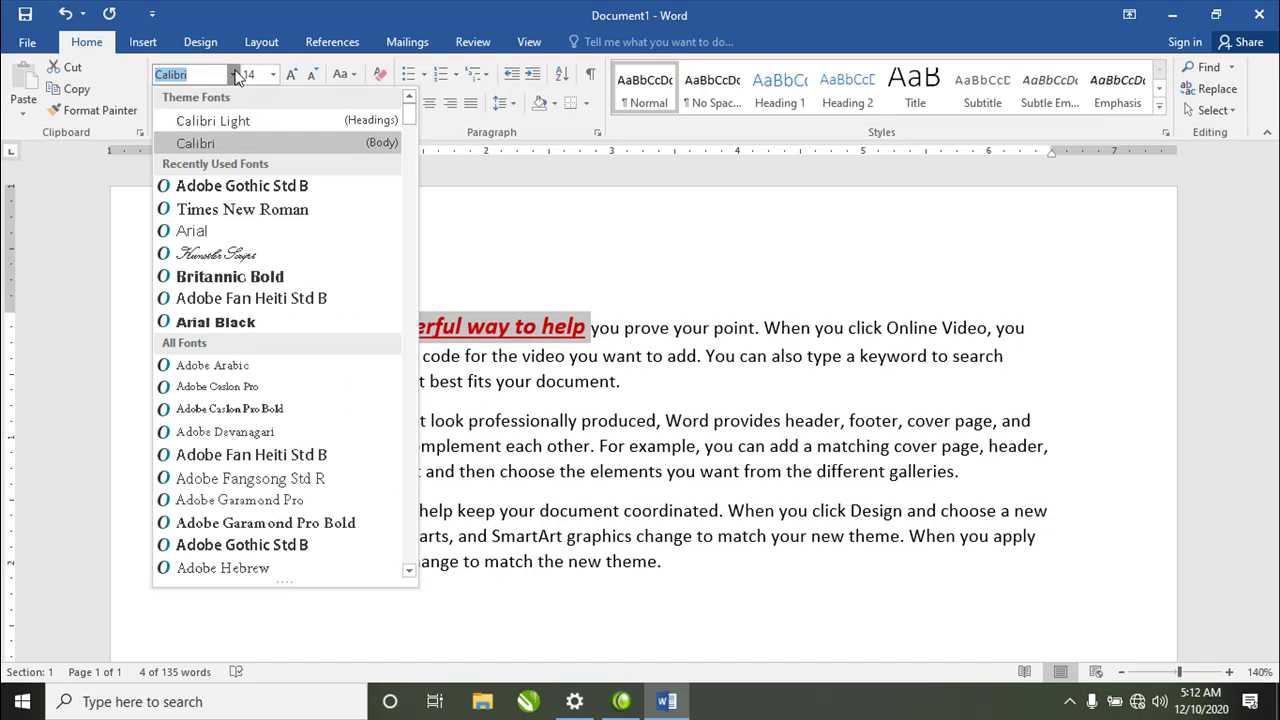
{"action": "left_click", "coordinate": [254, 210]}
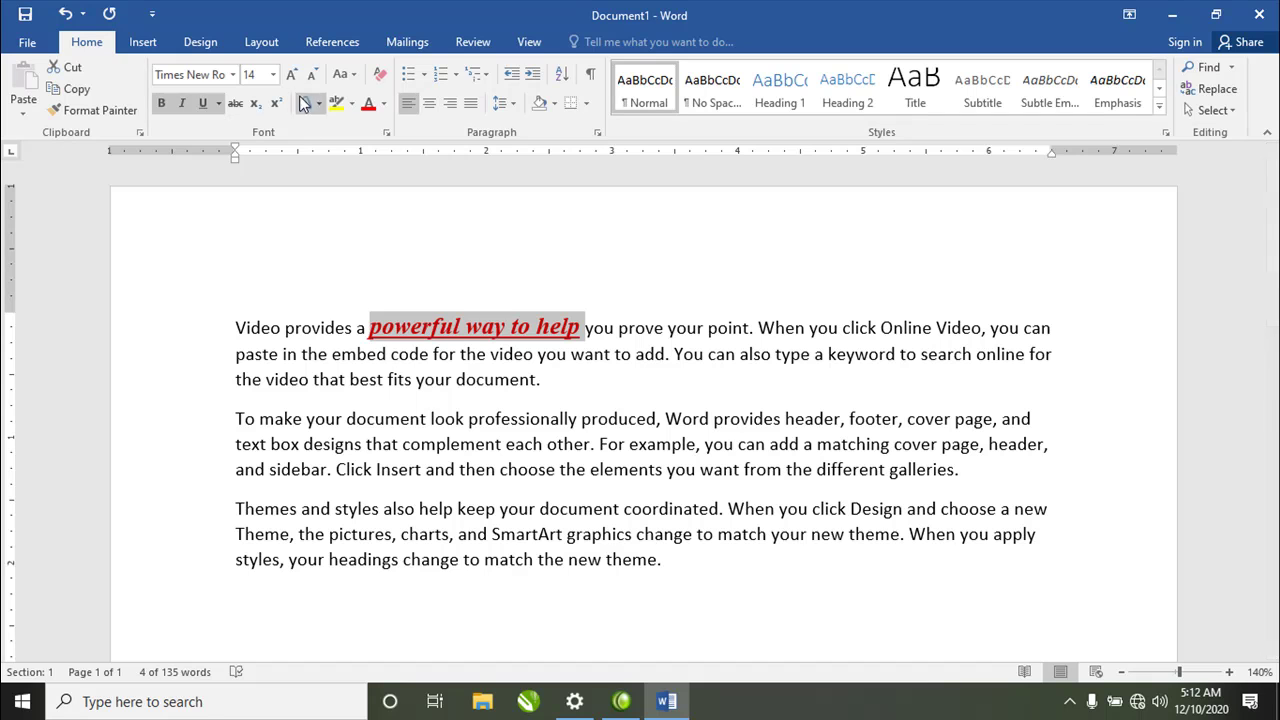
{"action": "left_click", "coordinate": [366, 354]}
{"action": "left_click", "coordinate": [497, 330]}
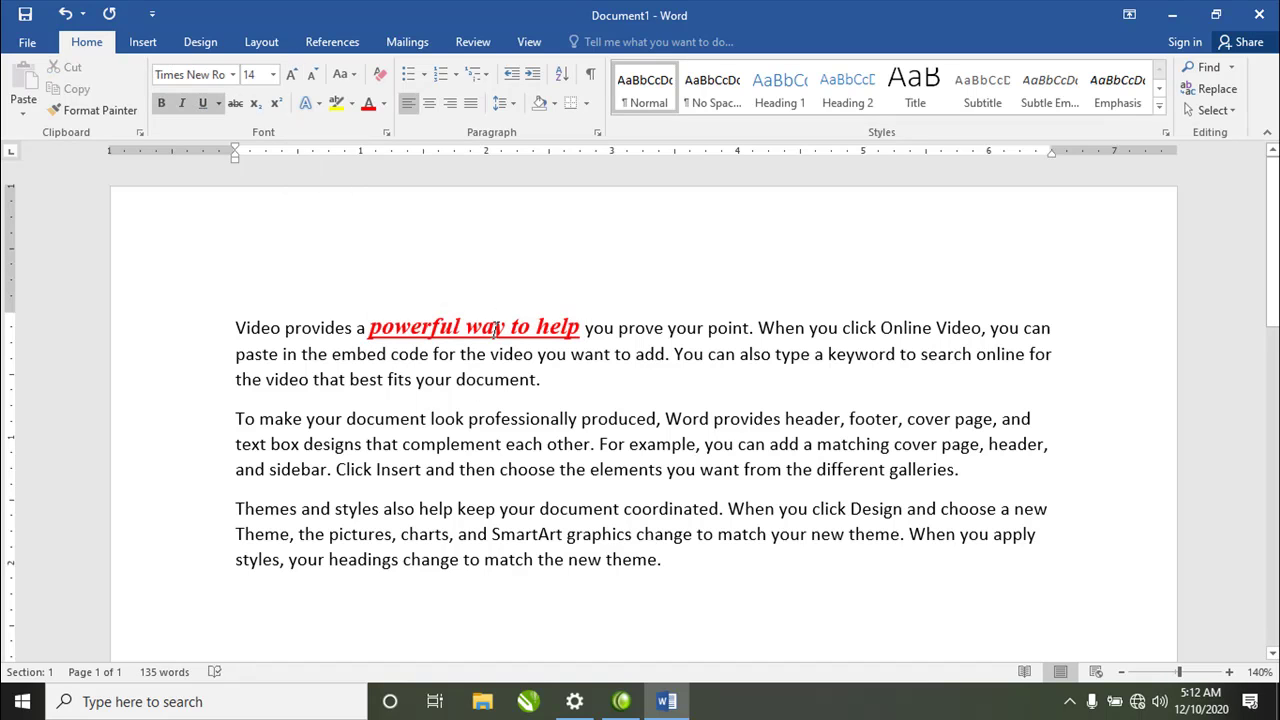
{"action": "left_click_drag", "start_coordinate": [790, 355], "coordinate": [931, 355]}
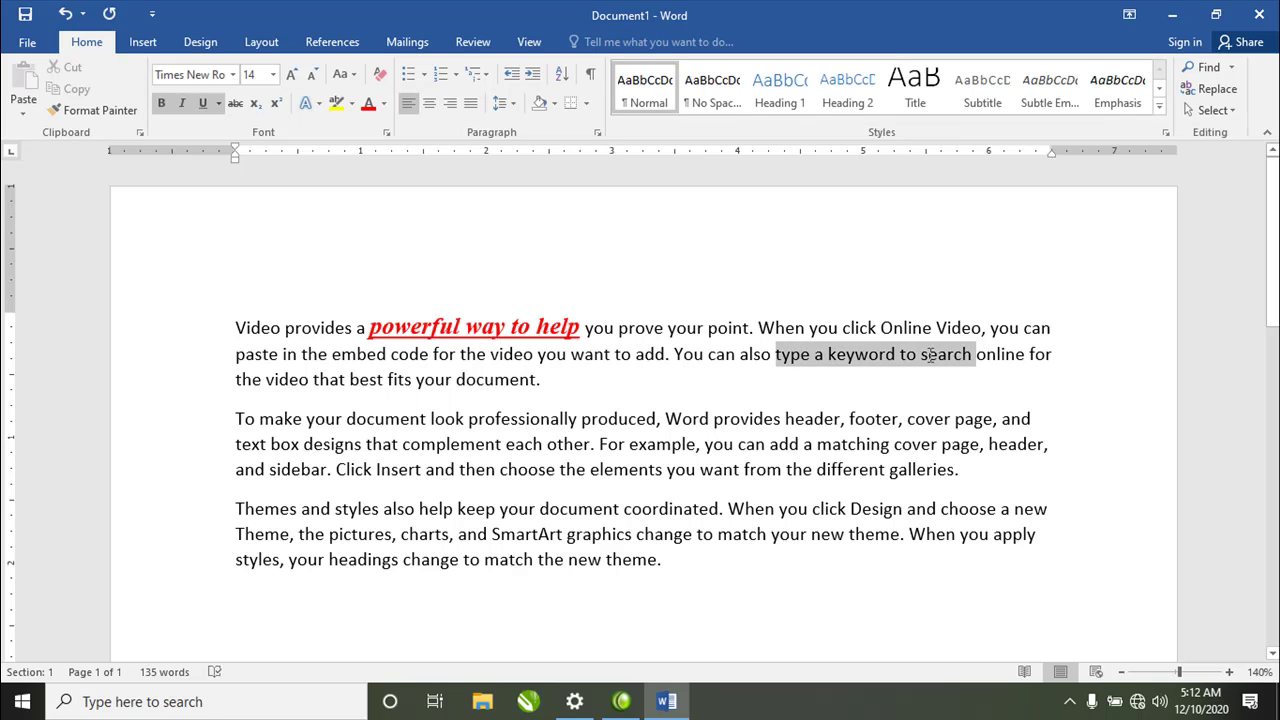
{"action": "left_click_drag", "start_coordinate": [309, 420], "coordinate": [490, 422]}
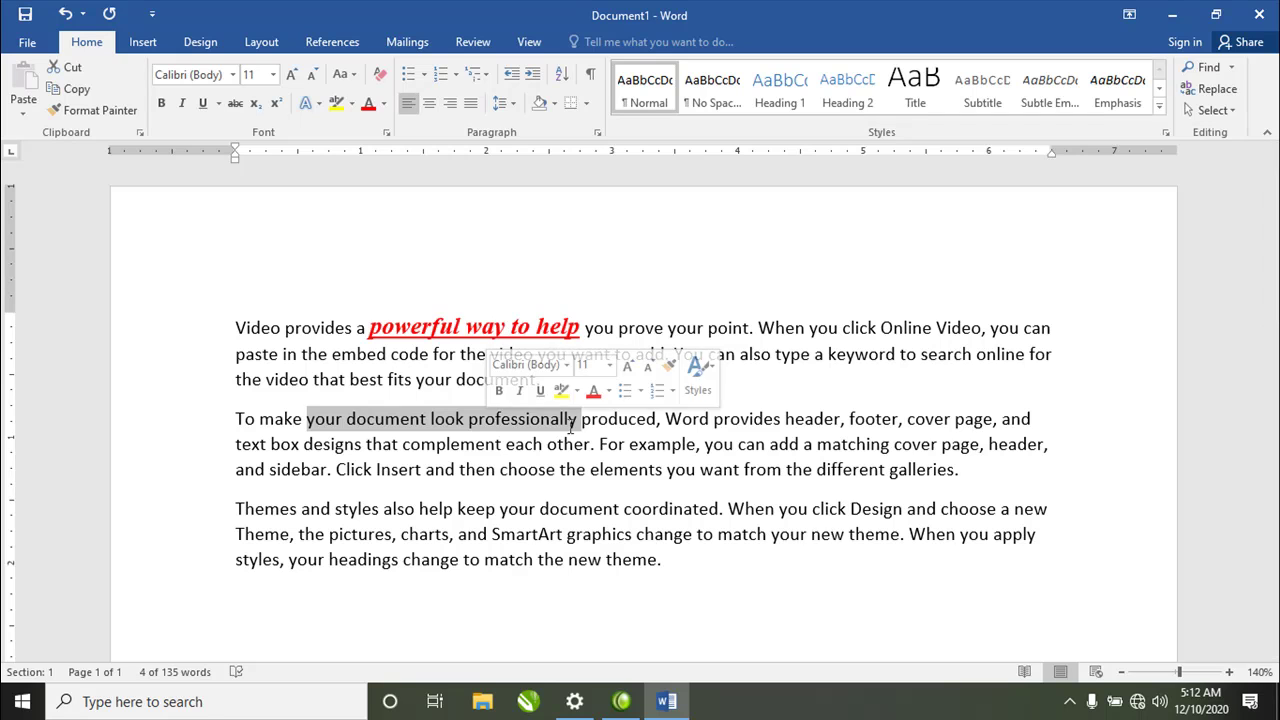
{"action": "left_click_drag", "start_coordinate": [717, 470], "coordinate": [885, 470]}
{"action": "left_click", "coordinate": [477, 536]}
{"action": "left_click_drag", "start_coordinate": [809, 537], "coordinate": [617, 536]}
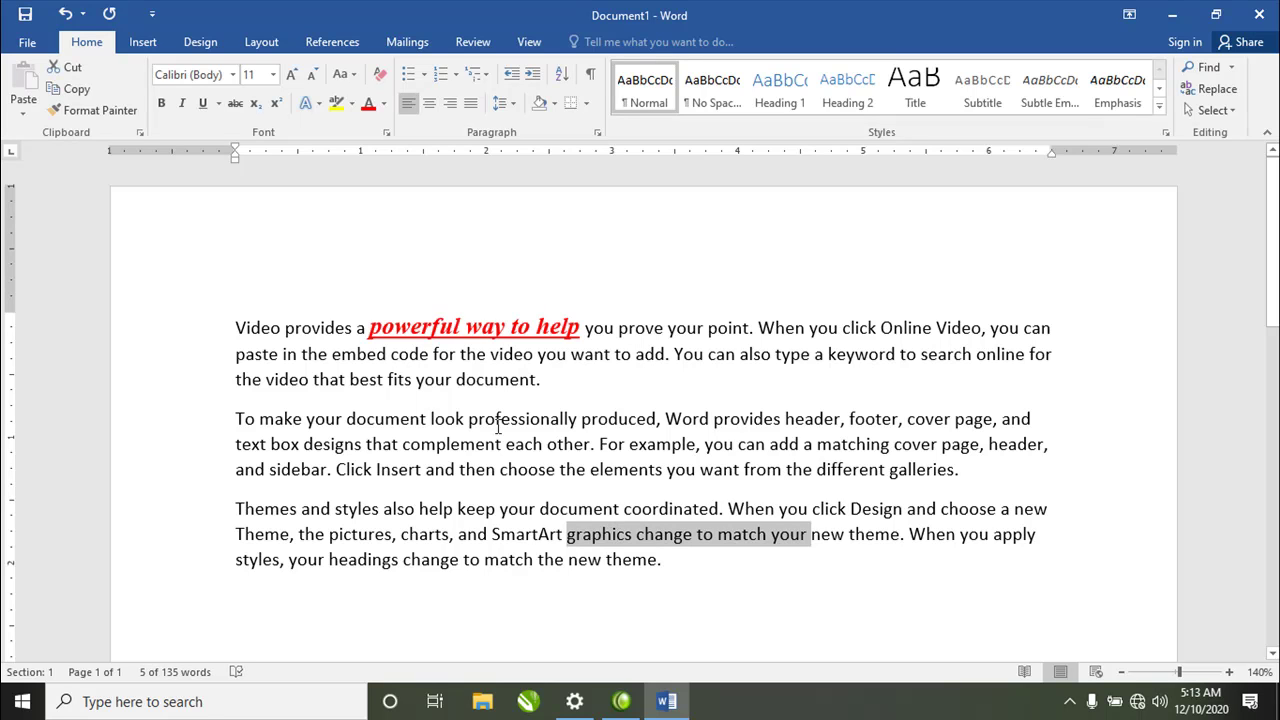
{"action": "left_click_drag", "start_coordinate": [497, 412], "coordinate": [582, 418]}
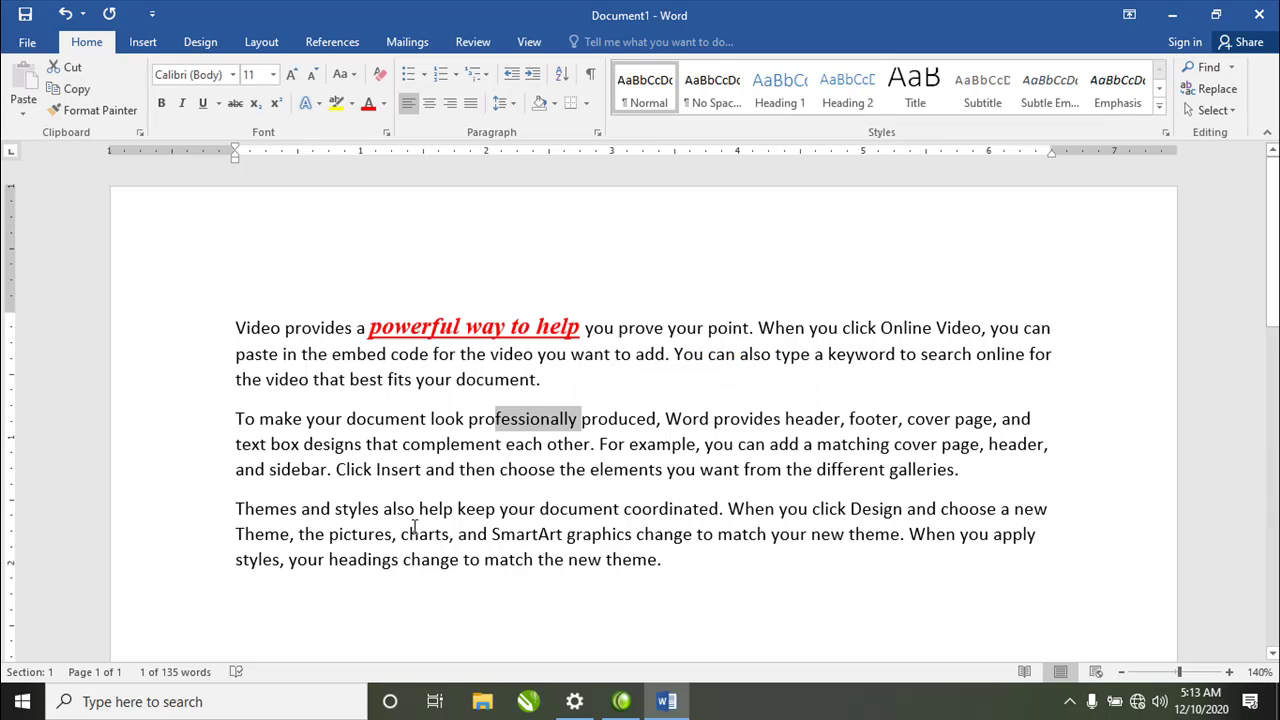
{"action": "left_click", "coordinate": [423, 471]}
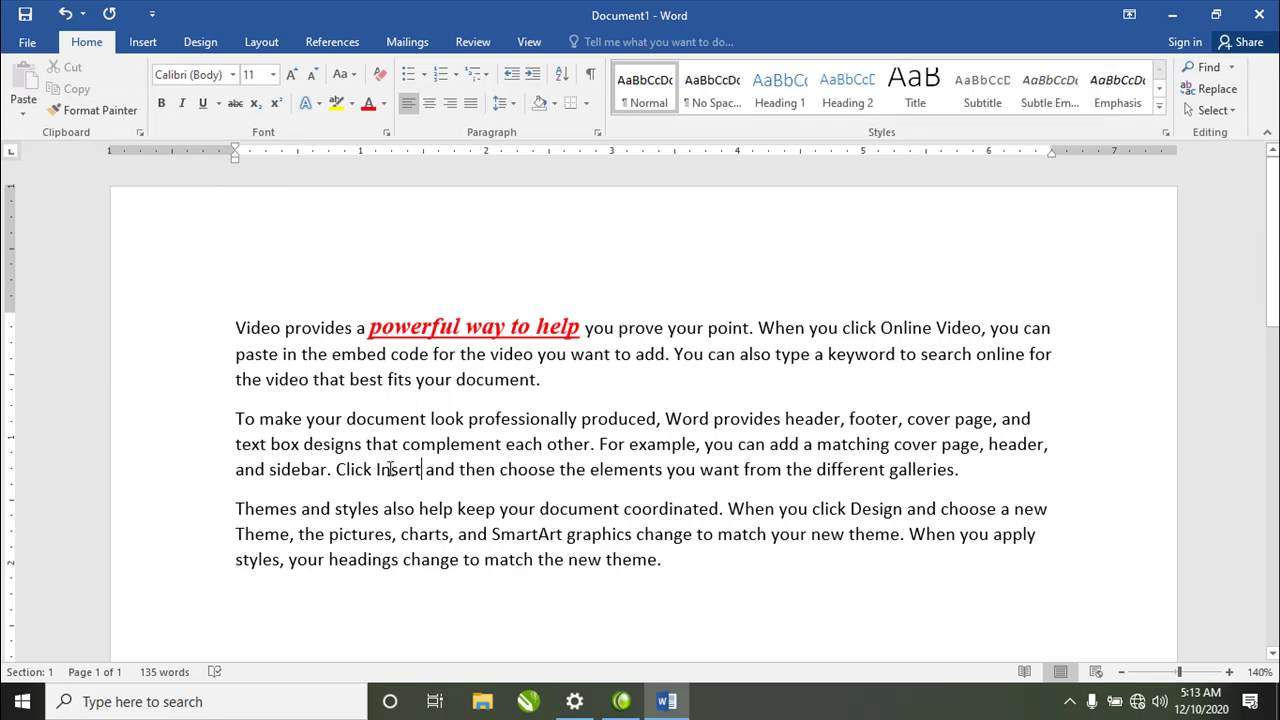
Copy the formatting of "powerful way to help" onto "can also type a keyword to search" with Format Painter
{"action": "left_click", "coordinate": [443, 327]}
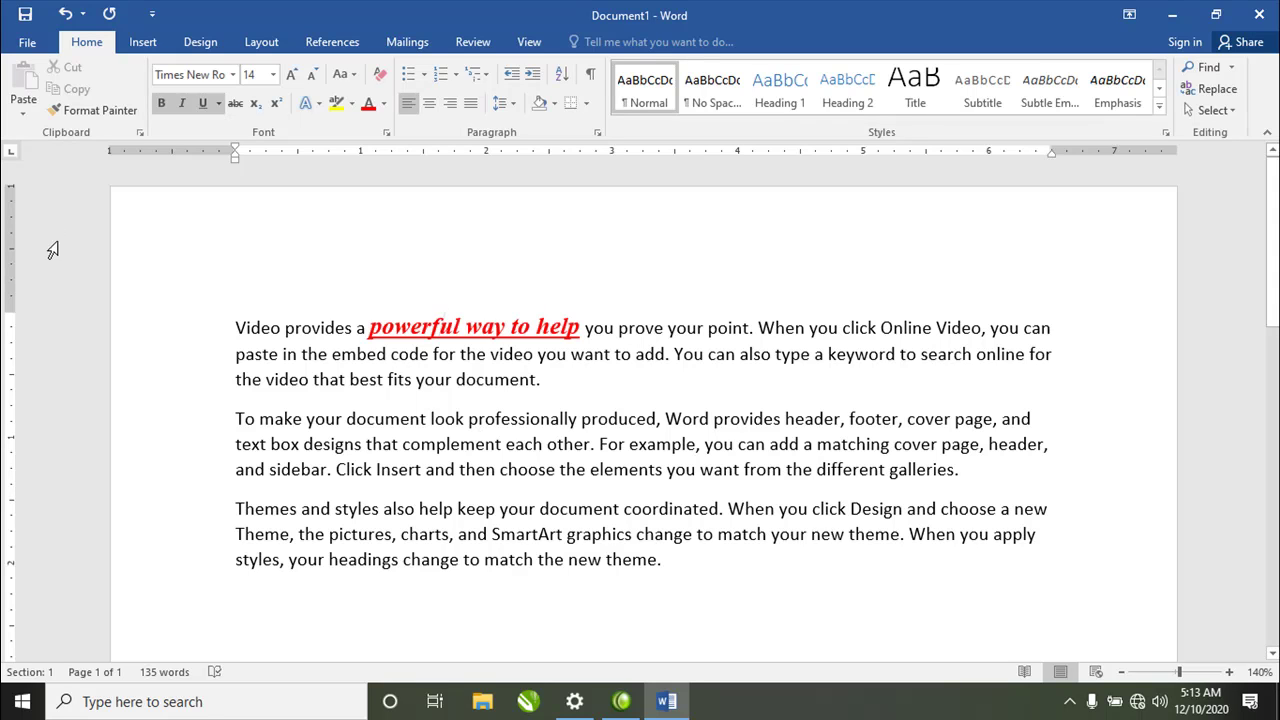
{"action": "left_click", "coordinate": [93, 110]}
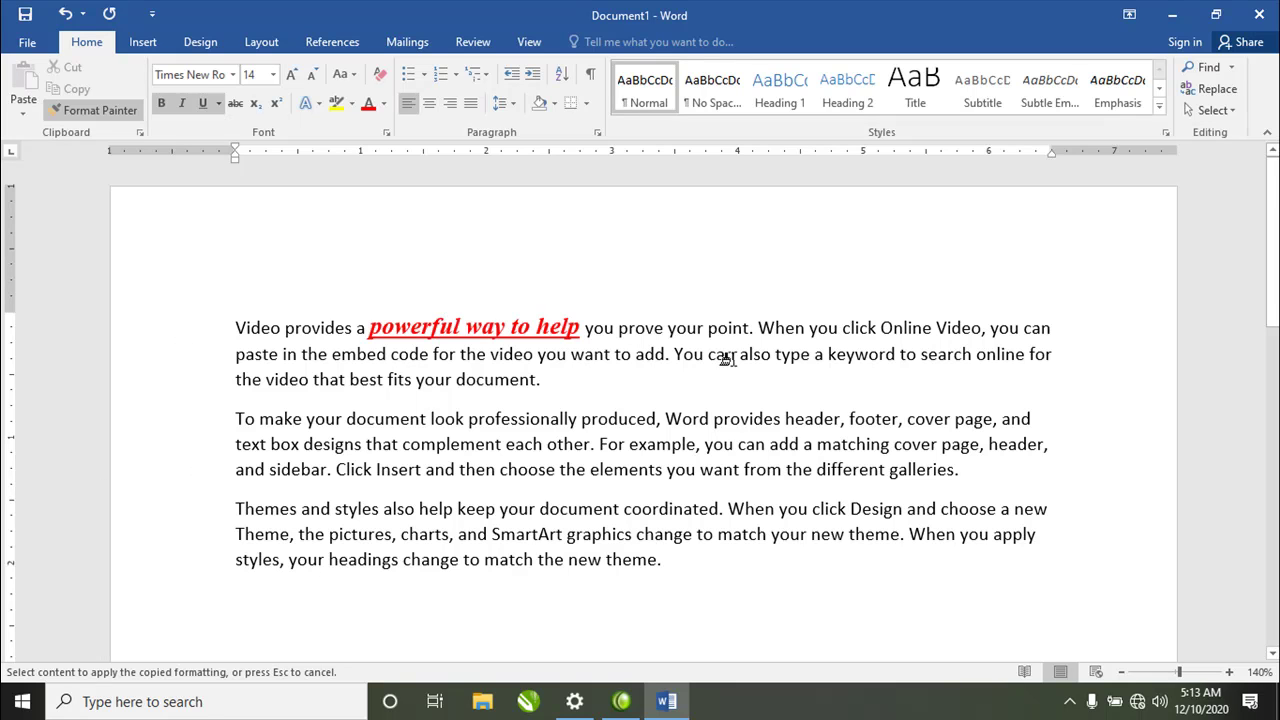
{"action": "left_click_drag", "start_coordinate": [718, 355], "coordinate": [972, 356]}
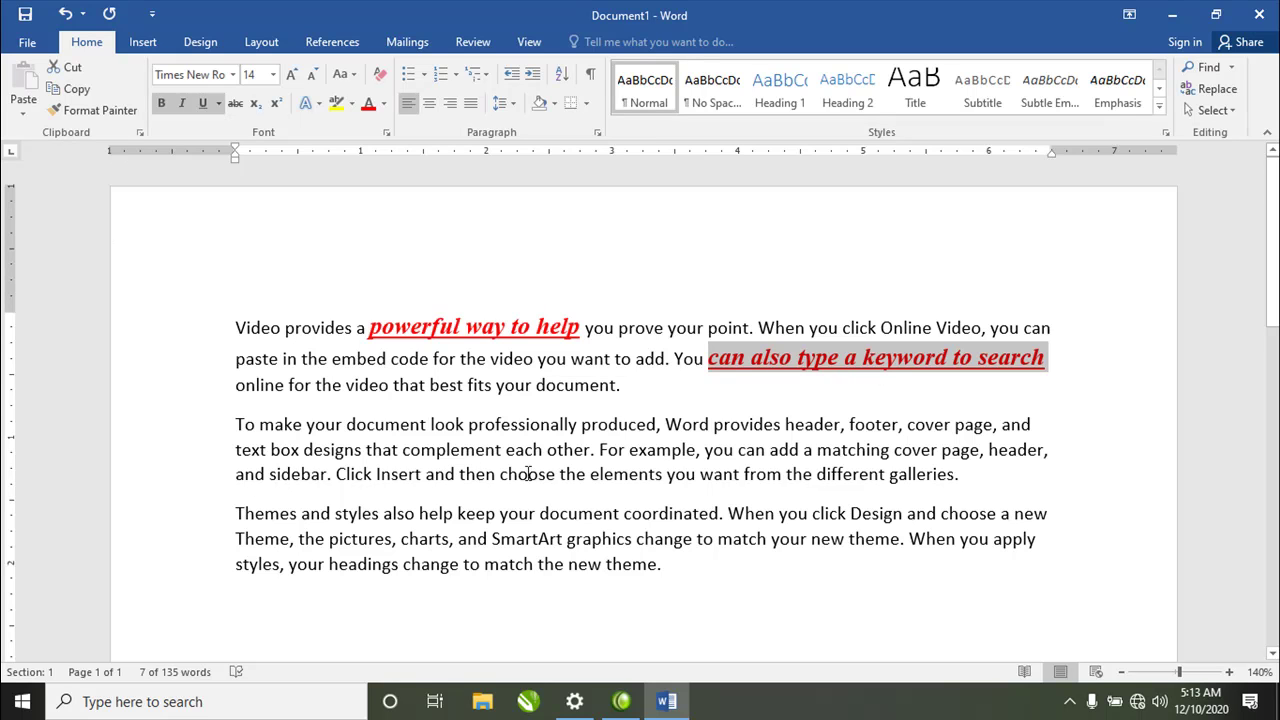
Copy the same red formatting with Format Painter onto "the video that" and onto "provides header, footer" in the second paragraph
{"action": "left_click", "coordinate": [94, 110]}
{"action": "left_click_drag", "start_coordinate": [334, 386], "coordinate": [452, 386]}
{"action": "left_click", "coordinate": [100, 111]}
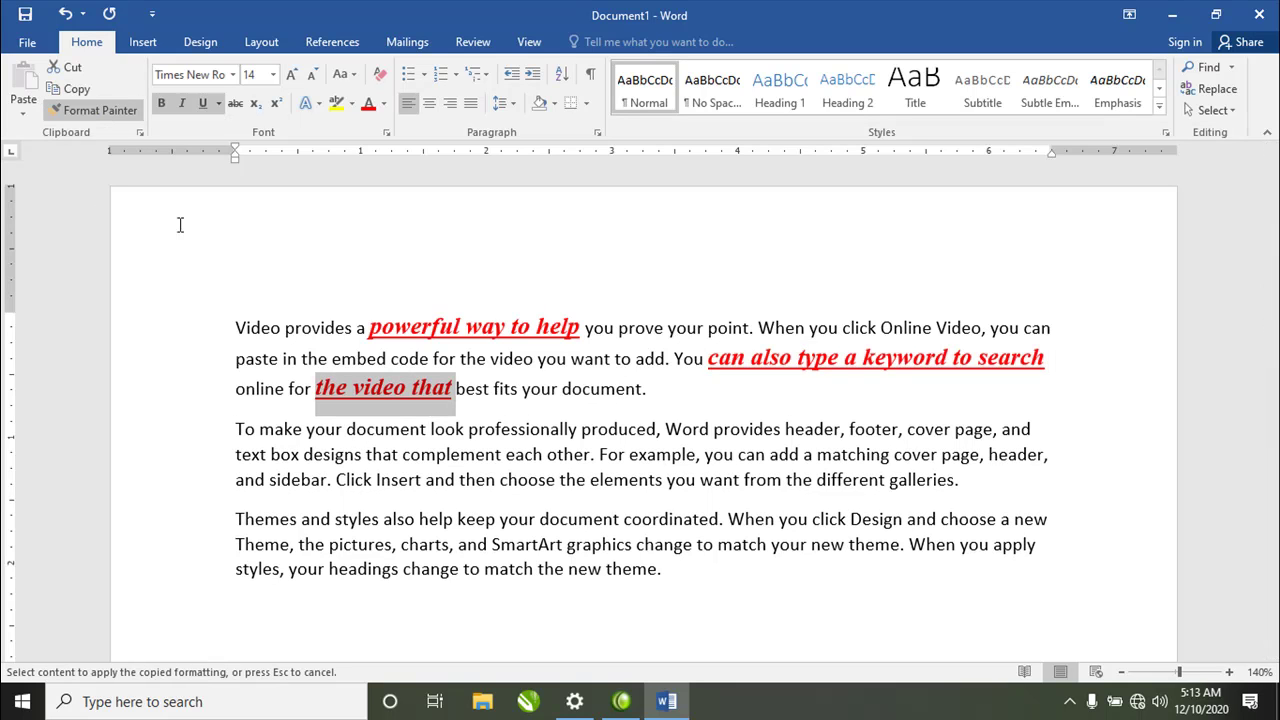
{"action": "left_click_drag", "start_coordinate": [714, 429], "coordinate": [860, 430]}
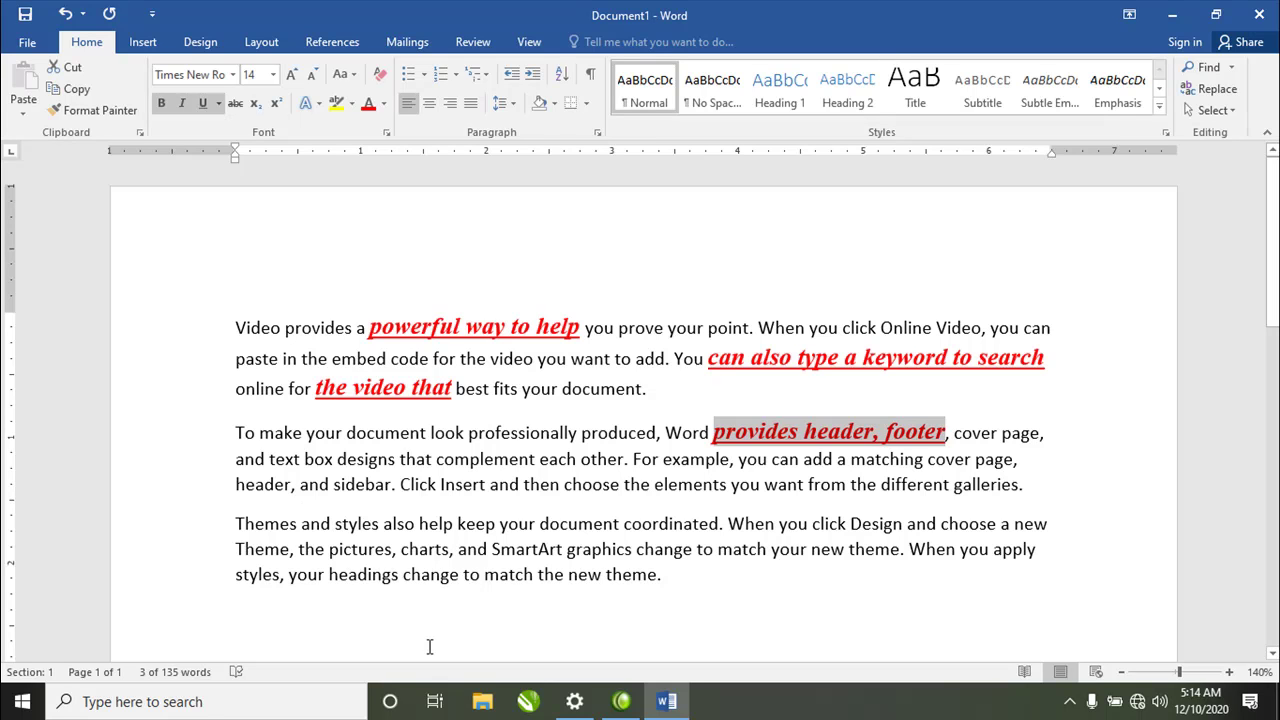
Copy the red formatting of "provides header, footer" with Format Painter onto "designs that complement" and "elements you want from" in the second paragraph
{"action": "left_click", "coordinate": [472, 325]}
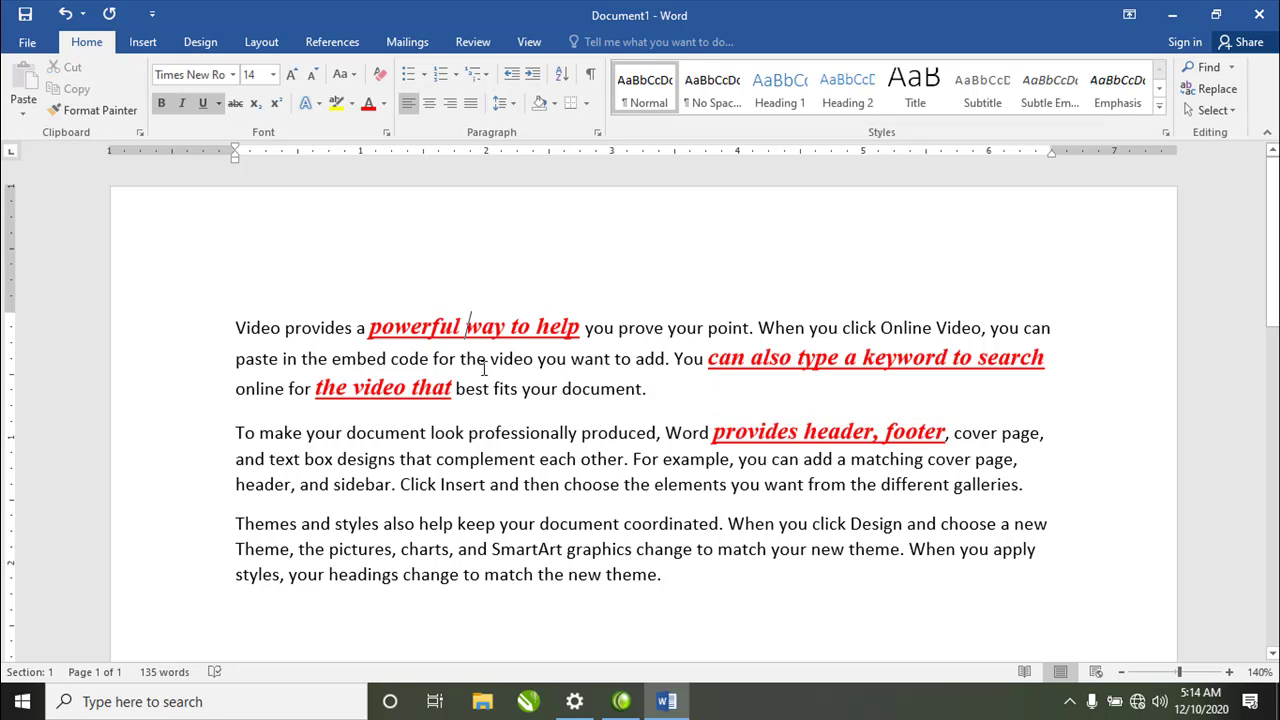
{"action": "left_click", "coordinate": [821, 431]}
{"action": "left_click", "coordinate": [86, 117]}
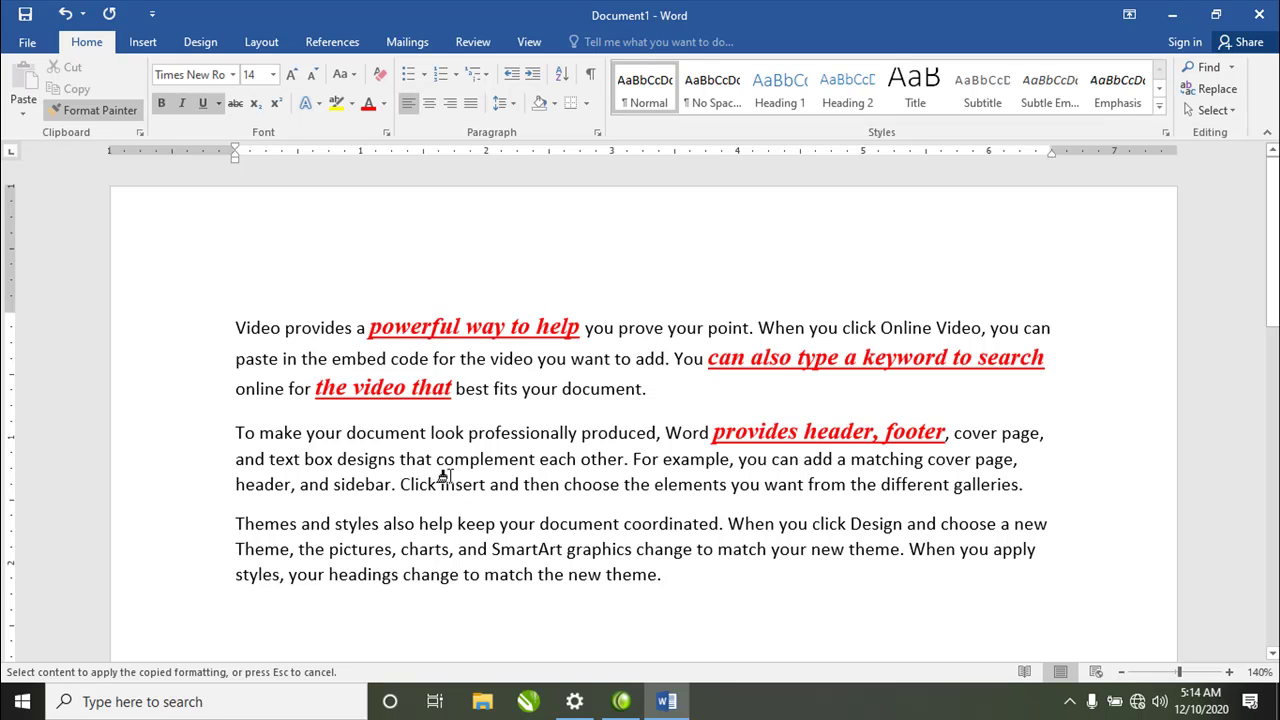
{"action": "left_click_drag", "start_coordinate": [358, 460], "coordinate": [499, 464]}
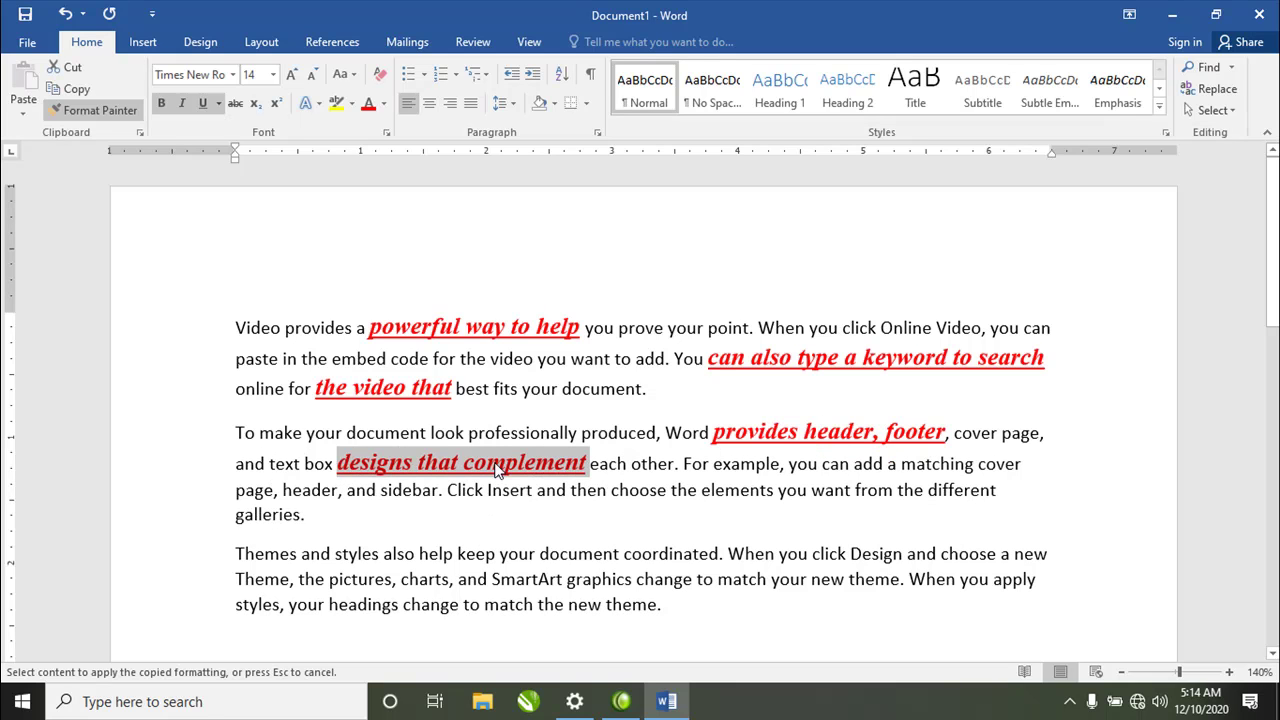
{"action": "left_click_drag", "start_coordinate": [736, 492], "coordinate": [898, 491]}
Apply the red formatting to "styles also help keep", "coordinated. When you click" and "apply styles, your headings", and turn off Format Painter
{"action": "left_click_drag", "start_coordinate": [334, 560], "coordinate": [476, 563]}
{"action": "left_click_drag", "start_coordinate": [668, 563], "coordinate": [948, 563]}
{"action": "left_click_drag", "start_coordinate": [320, 615], "coordinate": [515, 622]}
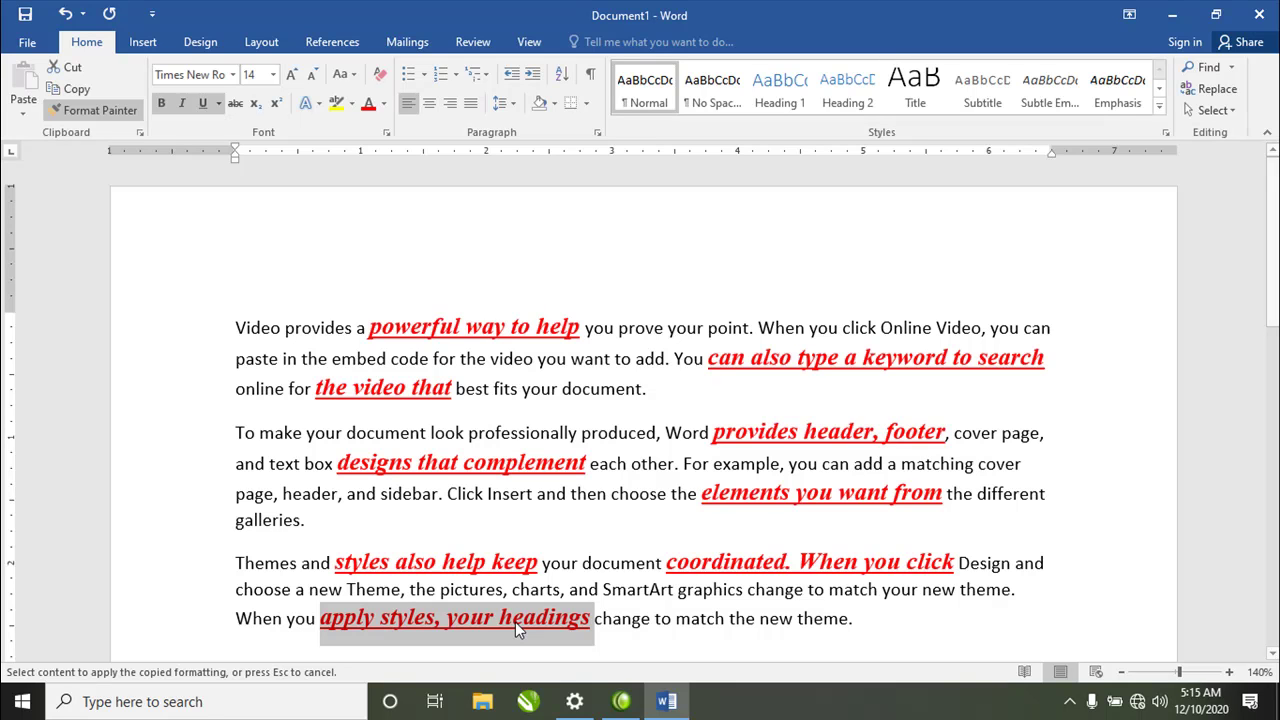
{"action": "left_click", "coordinate": [68, 111]}
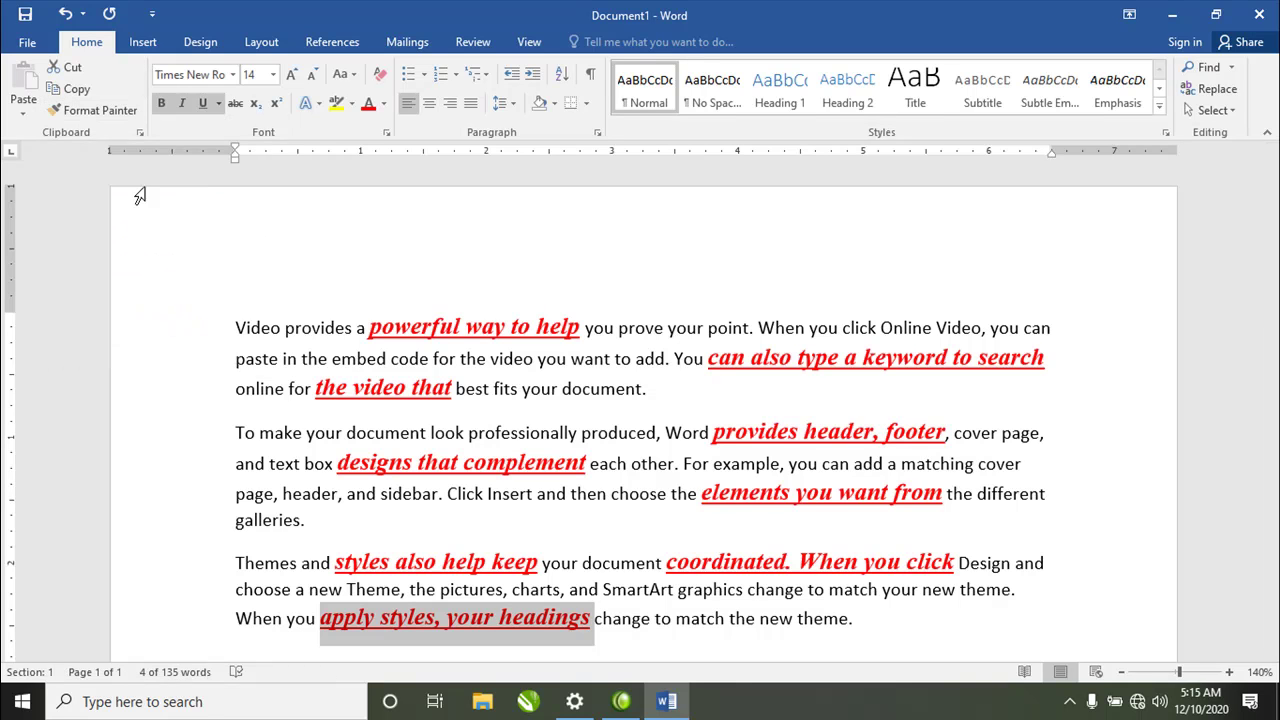
{"action": "left_click_drag", "start_coordinate": [664, 620], "coordinate": [788, 618]}
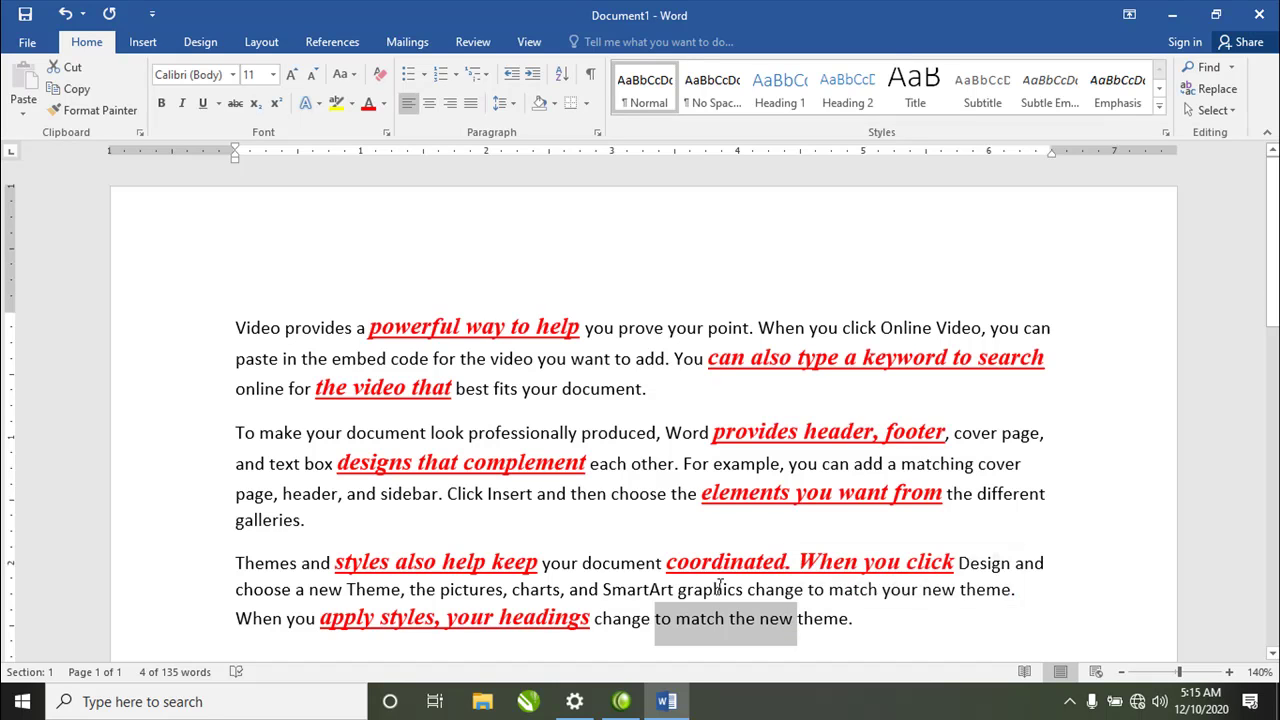
Review the effects in the Font dialog for the word "choose" and close it without changes
{"action": "left_click", "coordinate": [657, 495]}
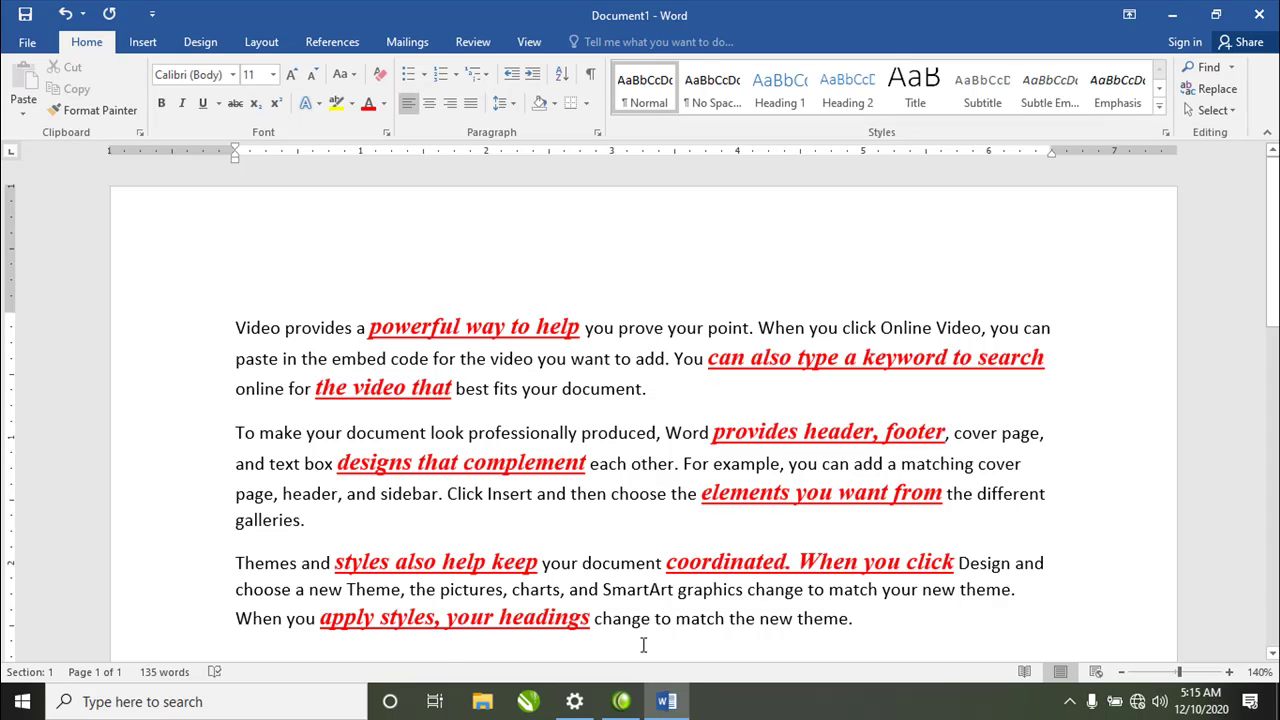
{"action": "left_click", "coordinate": [387, 137]}
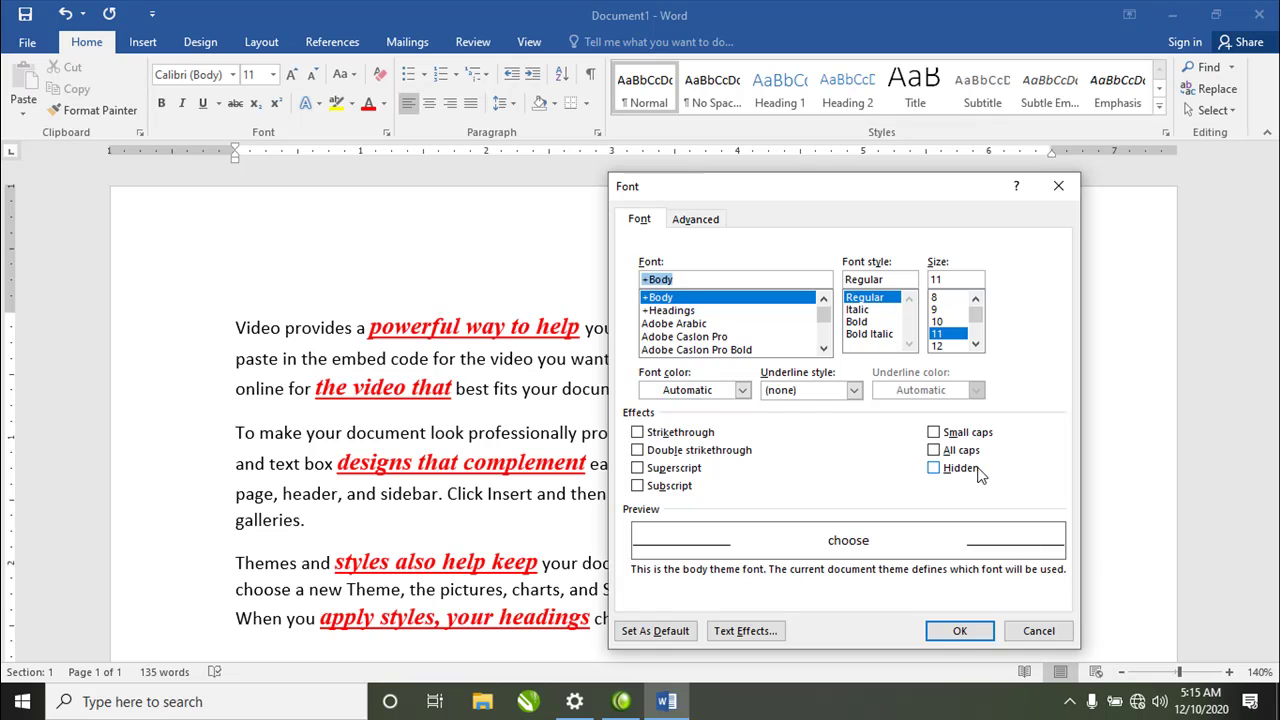
{"action": "left_click", "coordinate": [1040, 631]}
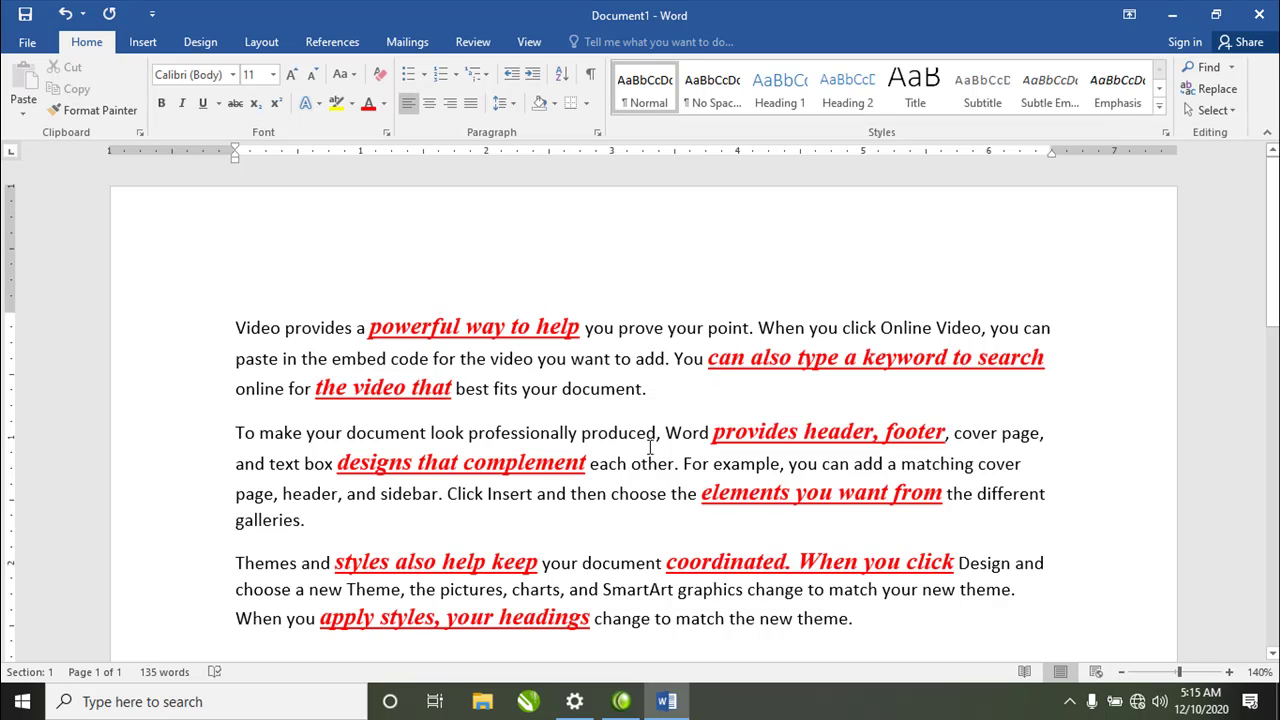
Clear all formatting from the entire document and deselect the text
{"action": "key", "text": "ctrl+a"}
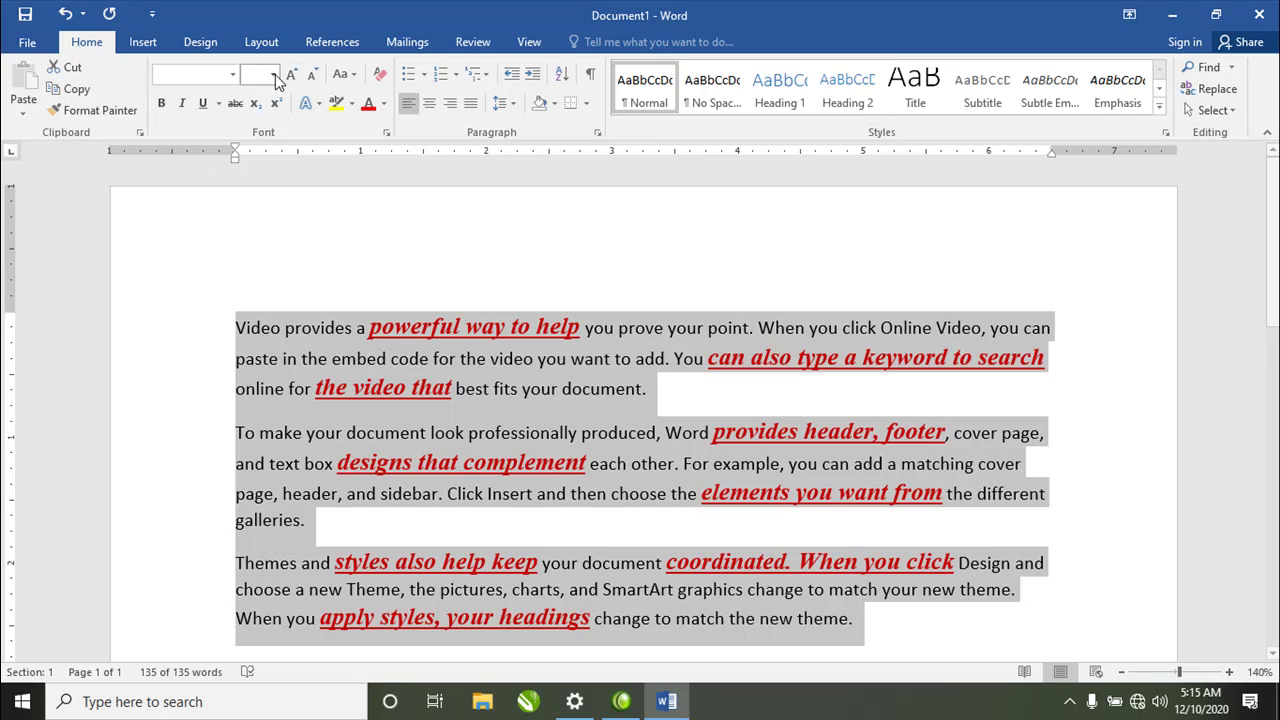
{"action": "left_click", "coordinate": [380, 77]}
{"action": "left_click", "coordinate": [476, 357]}
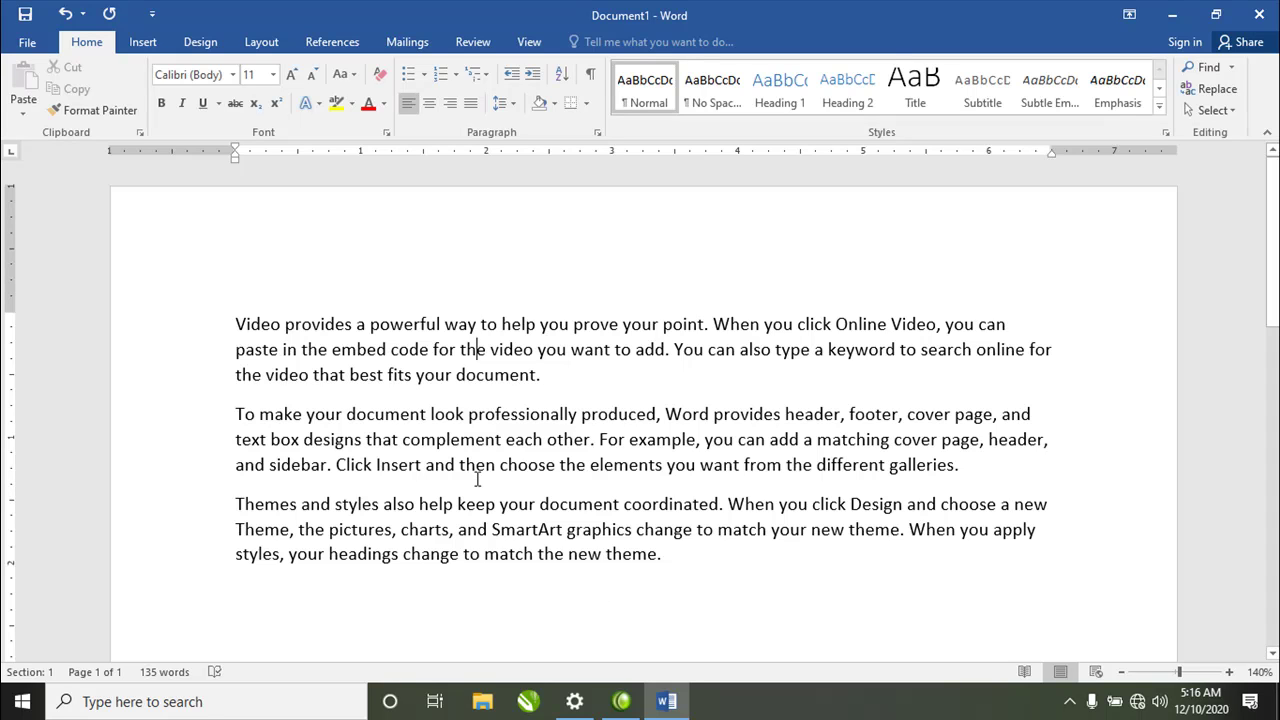
Minimize the document window and refresh the desktop
{"action": "left_click", "coordinate": [1172, 14]}
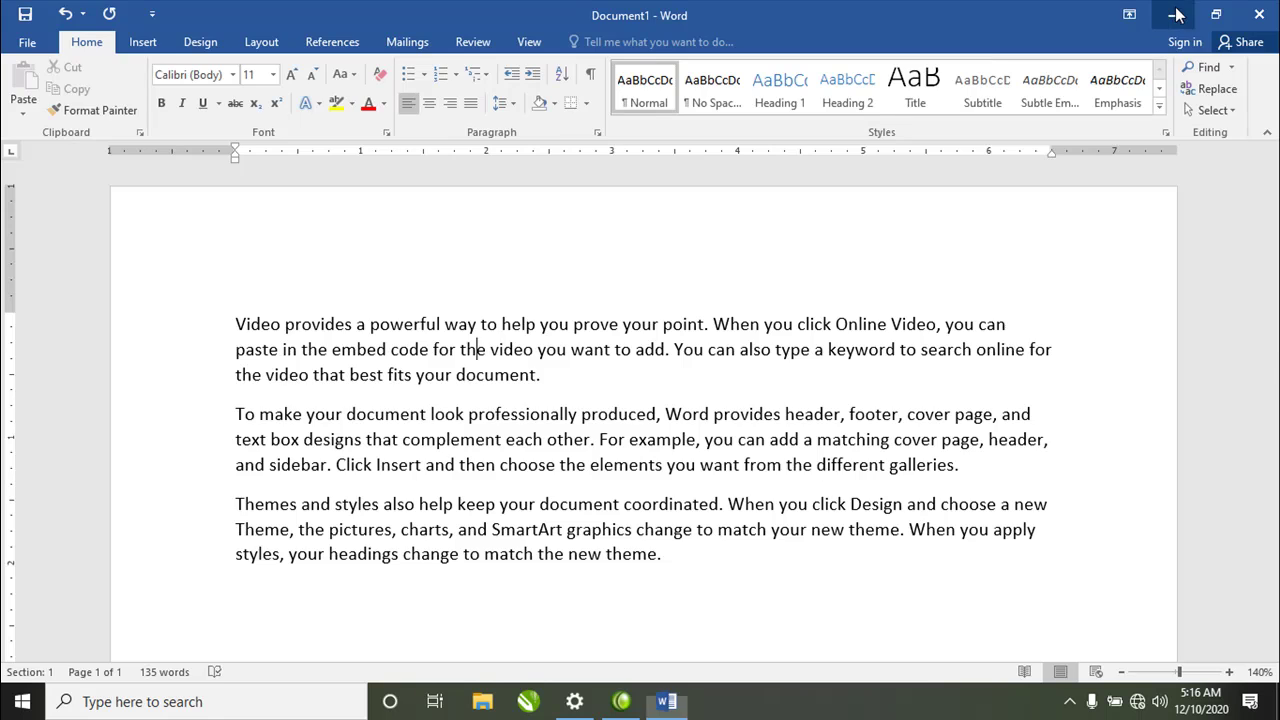
{"action": "right_click", "coordinate": [656, 277]}
{"action": "left_click", "coordinate": [706, 332]}
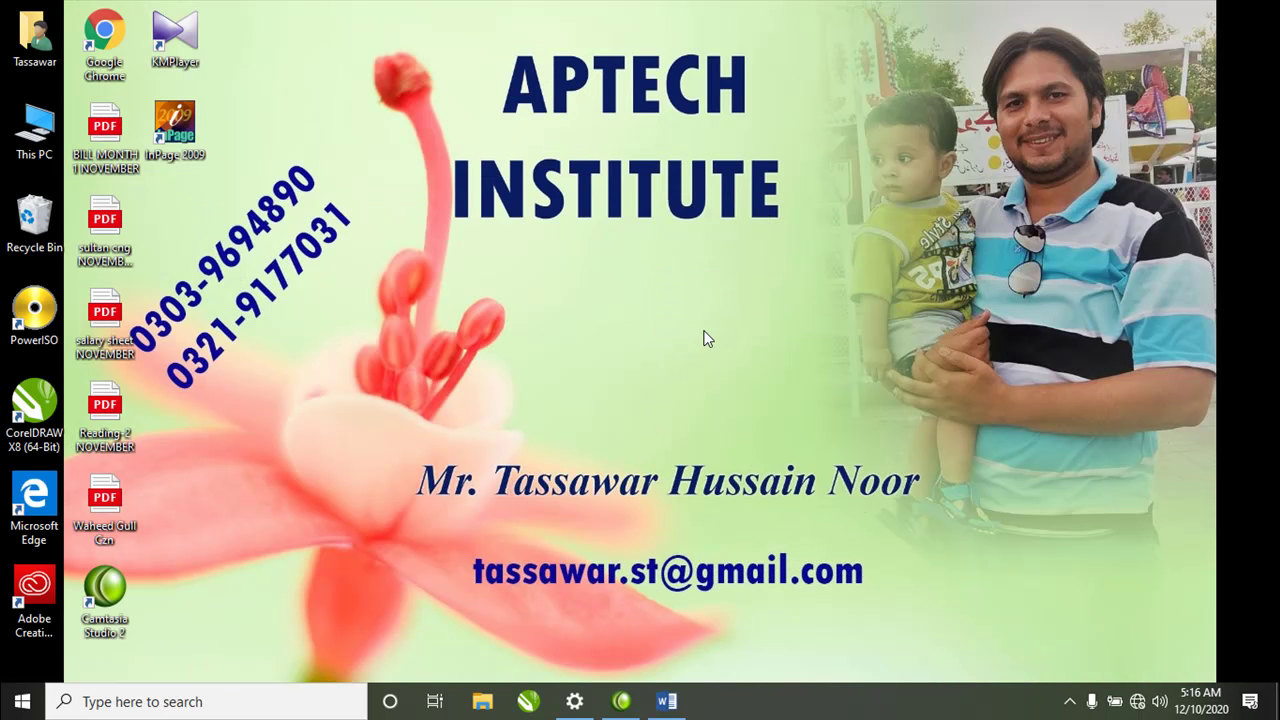